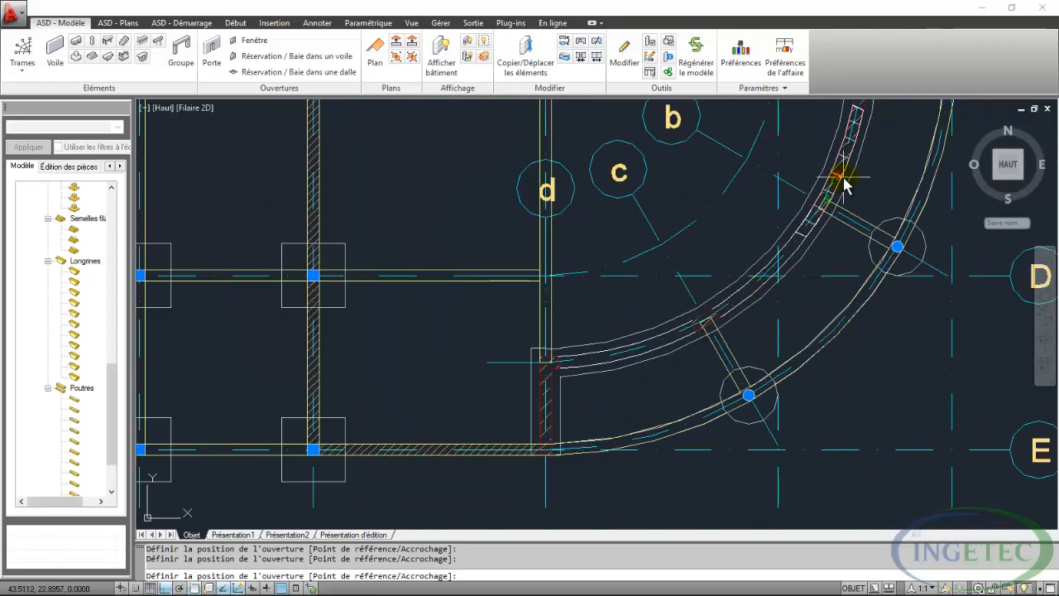
middle_click_drag(847, 171, 717, 299)
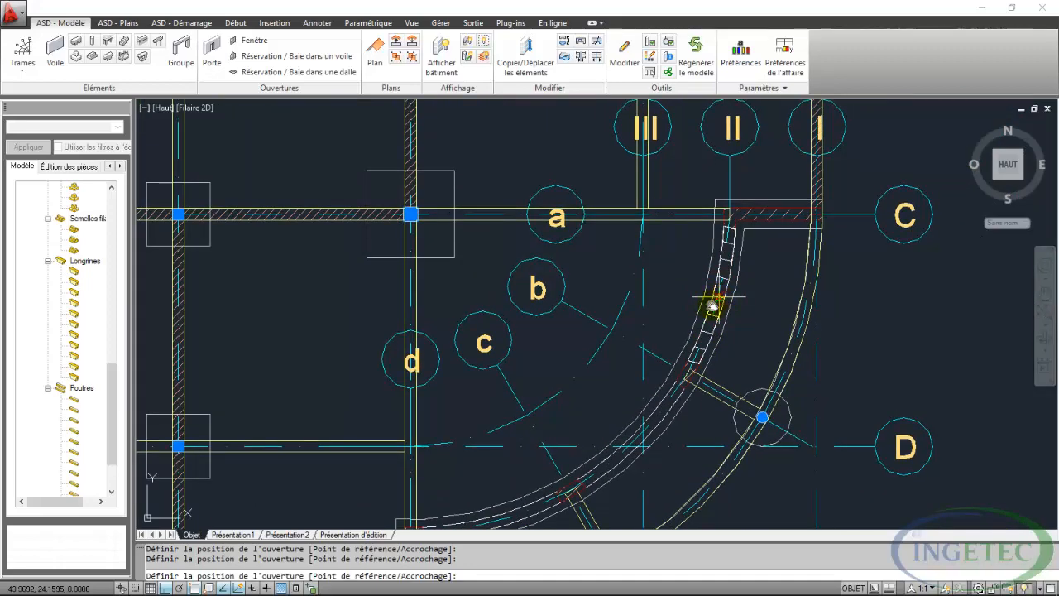
key("Escape")
left_click(246, 135)
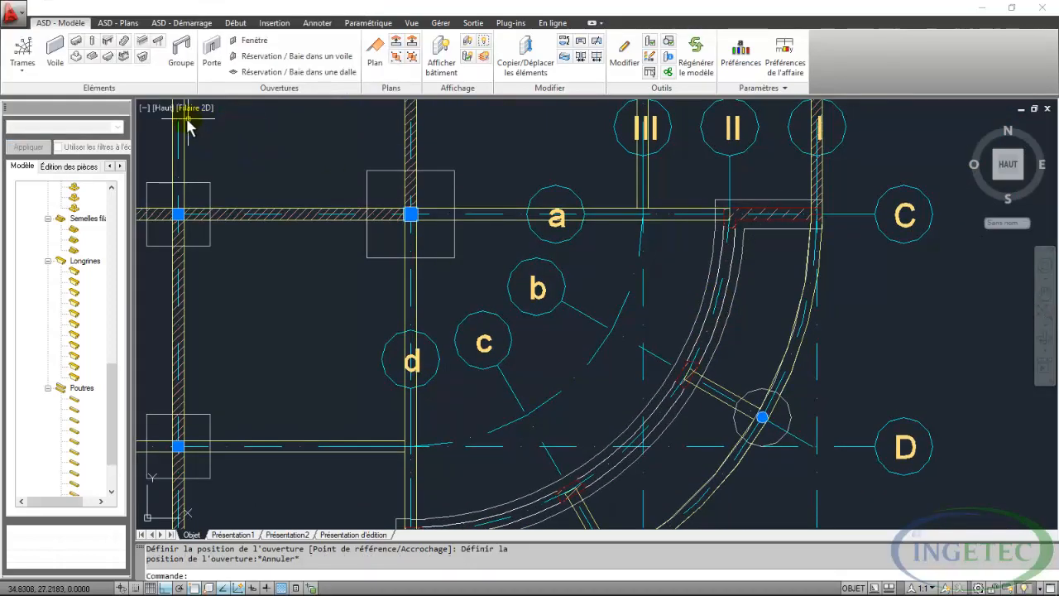
- Insert an arched A180x210x50 door in the wall on axis 2, between axes C and D
scroll(418, 248, "down", 4)
mouse_move(332, 211)
middle_mouse_down()
mouse_move(337, 234)
mouse_move(409, 298)
middle_mouse_up()
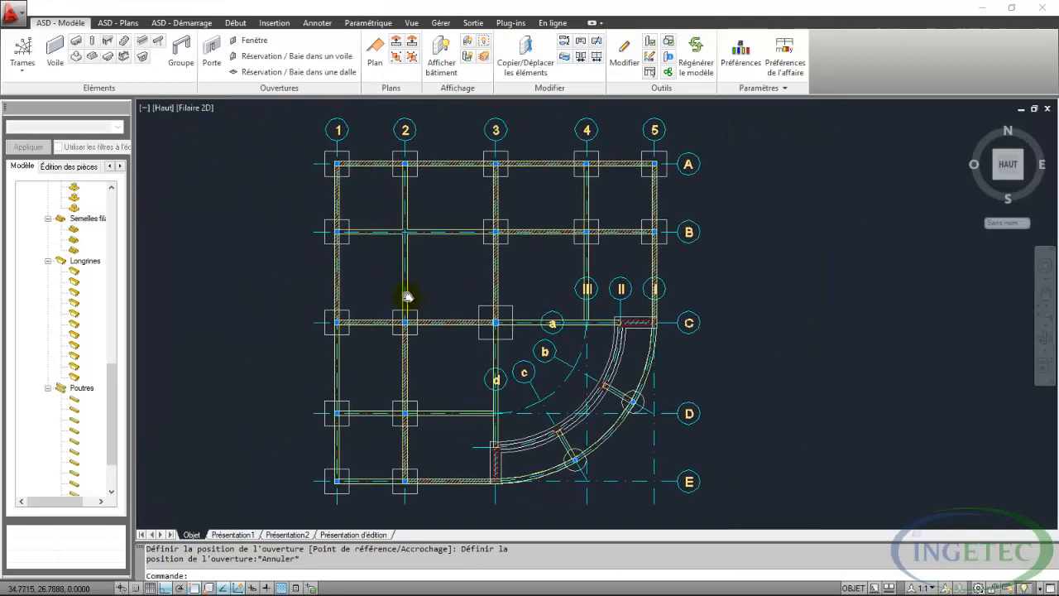
left_click(217, 55)
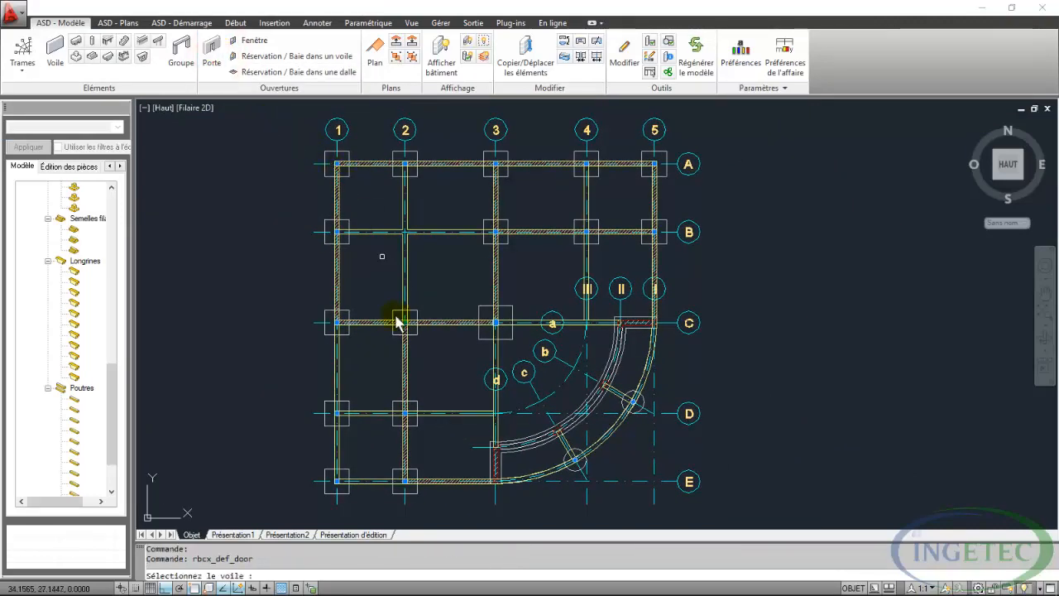
scroll(402, 487, "up", 7)
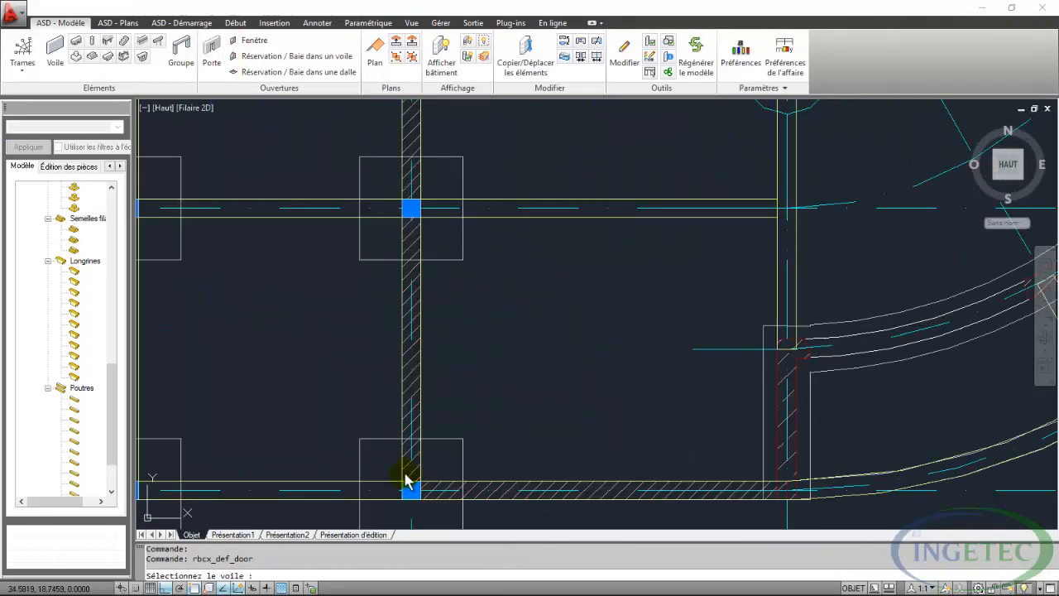
left_click(417, 369)
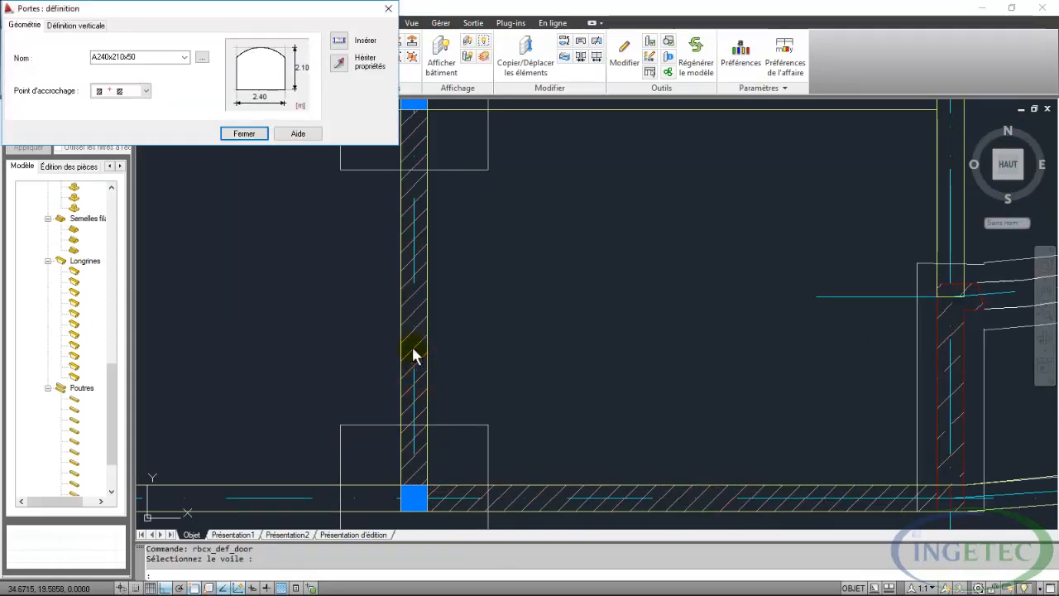
left_click(184, 57)
left_click(139, 73)
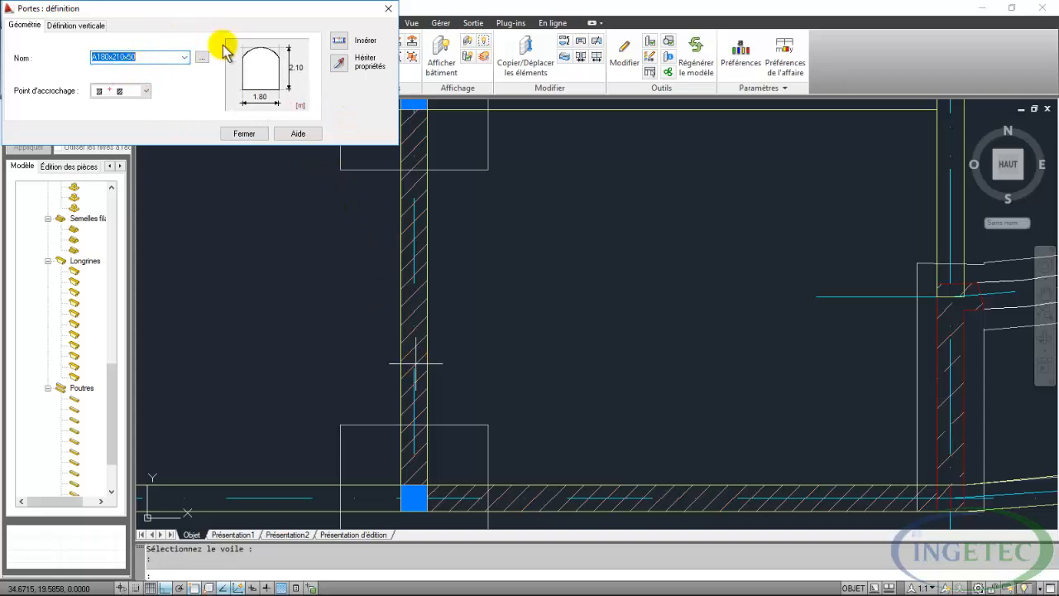
left_click(343, 41)
scroll(442, 405, "down", 4)
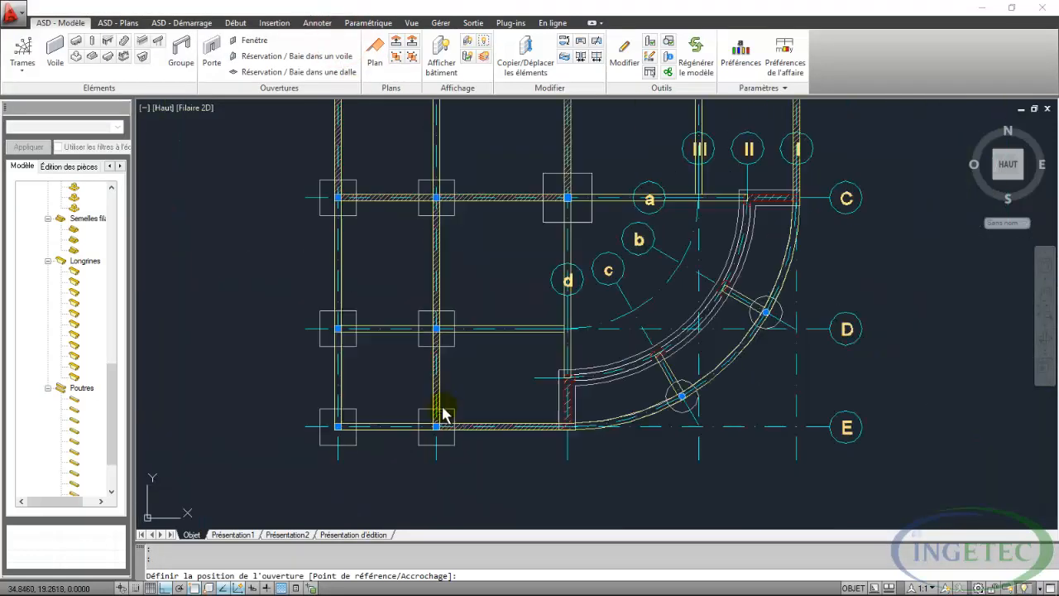
left_click(437, 273)
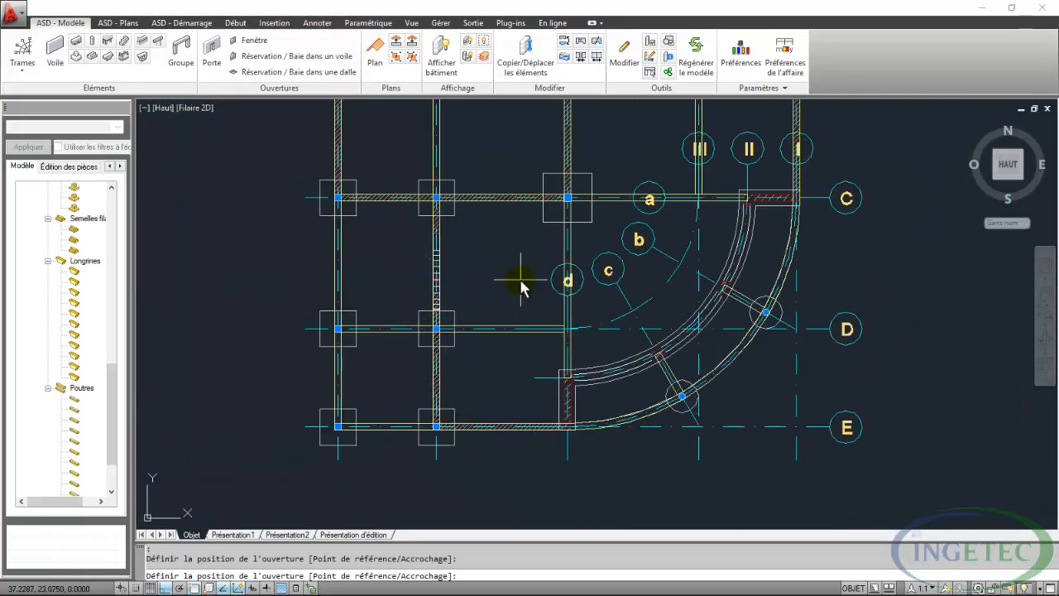
right_click(446, 280)
left_click(182, 57)
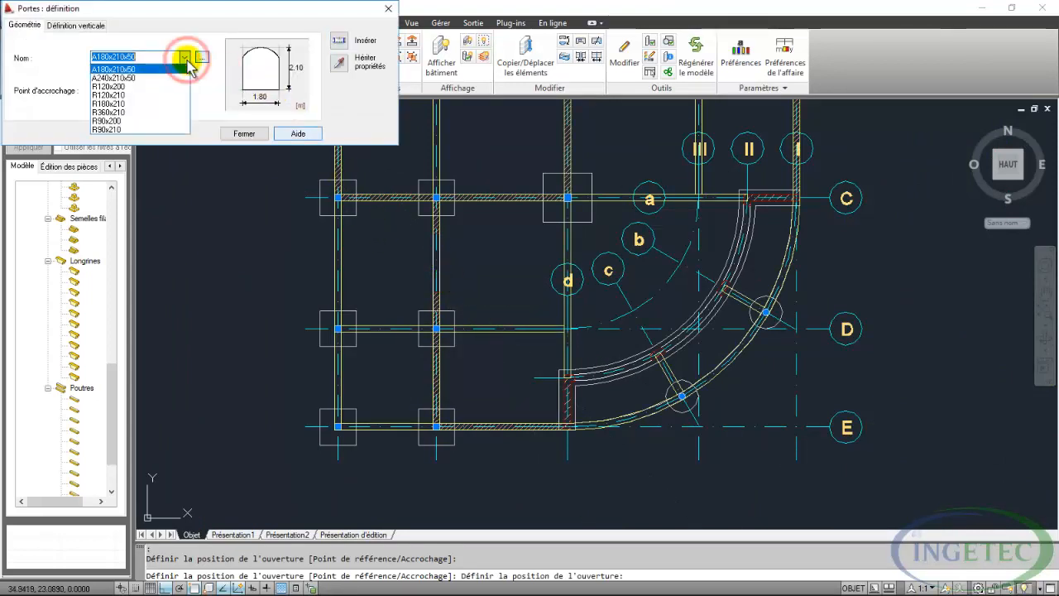
left_click(245, 135)
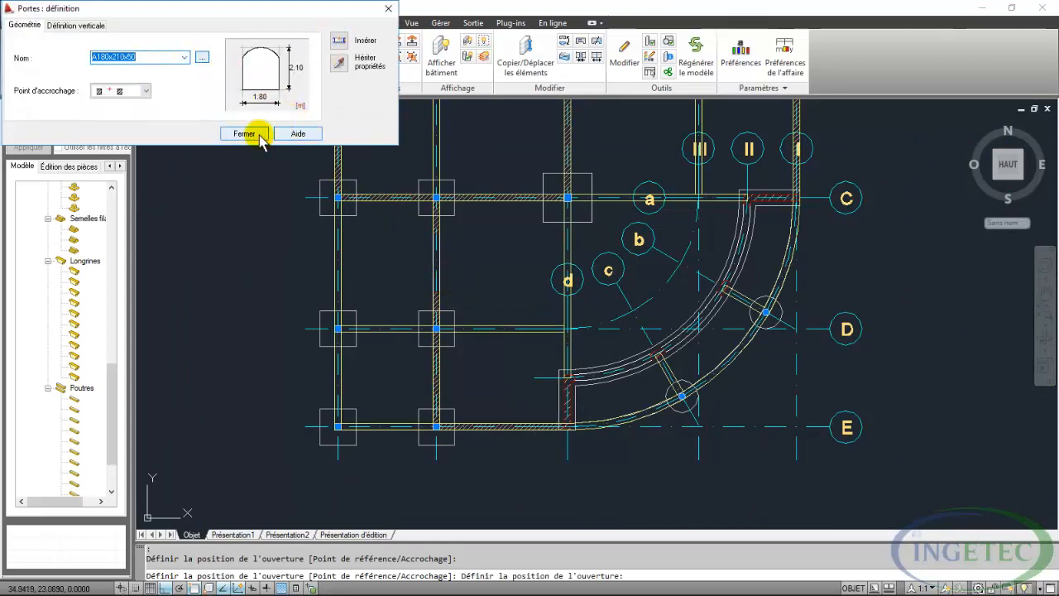
left_click(245, 134)
- Insert an R120x210 door in the wall on axis C, between axes 1 and 2, with its level relative to the wall
right_click(284, 139)
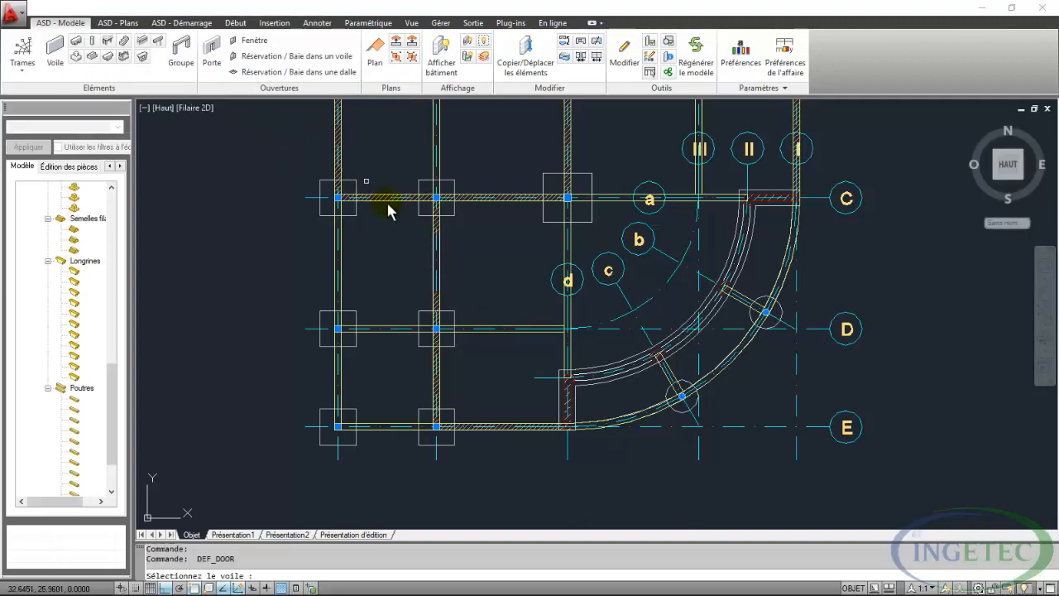
scroll(387, 203, "up", 4)
scroll(385, 223, "down", 2)
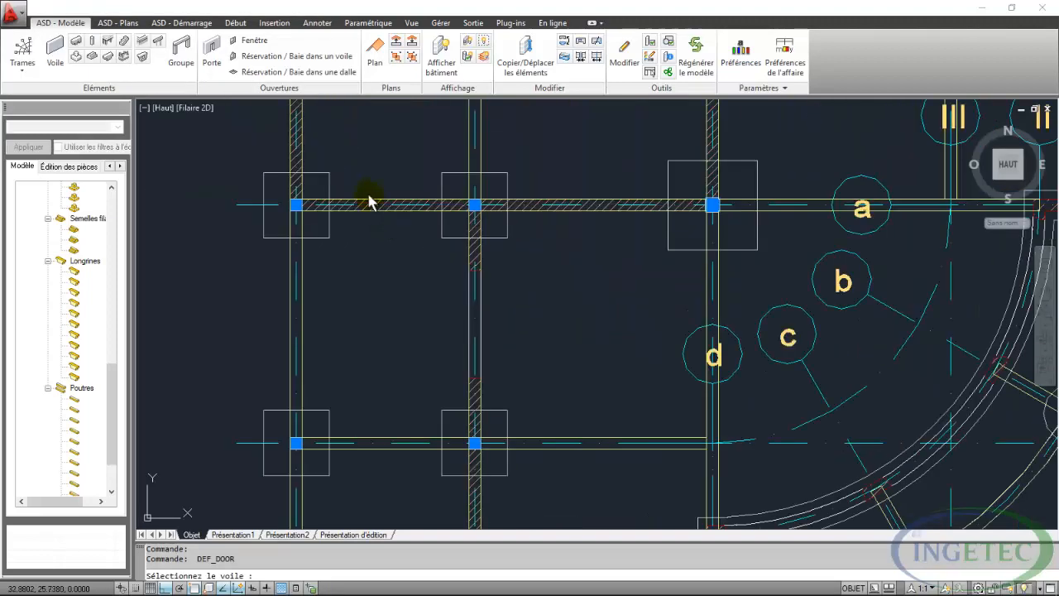
scroll(368, 203, "up", 3)
left_click(367, 220)
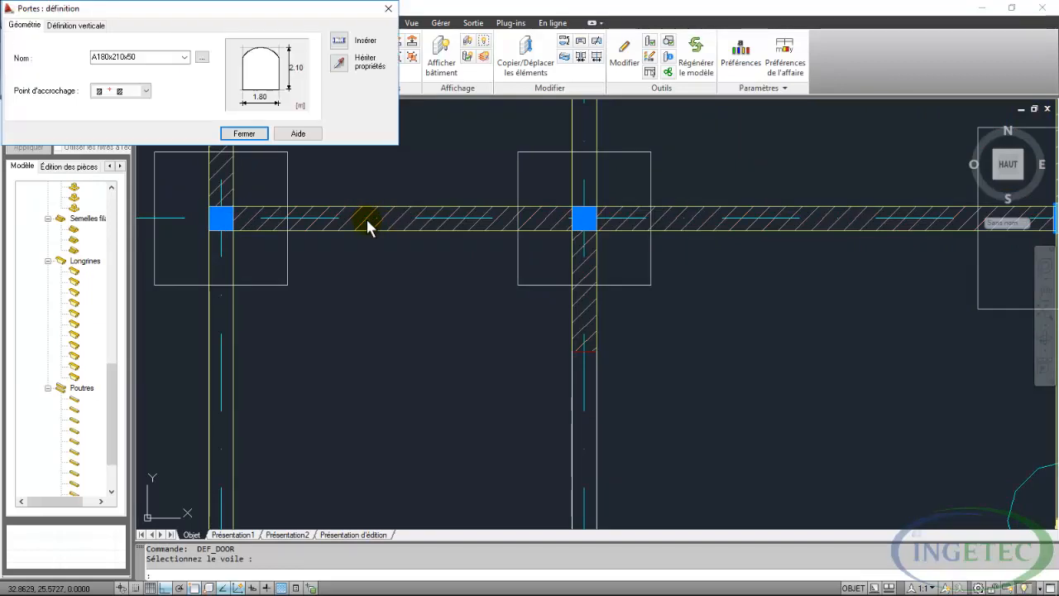
left_click(185, 58)
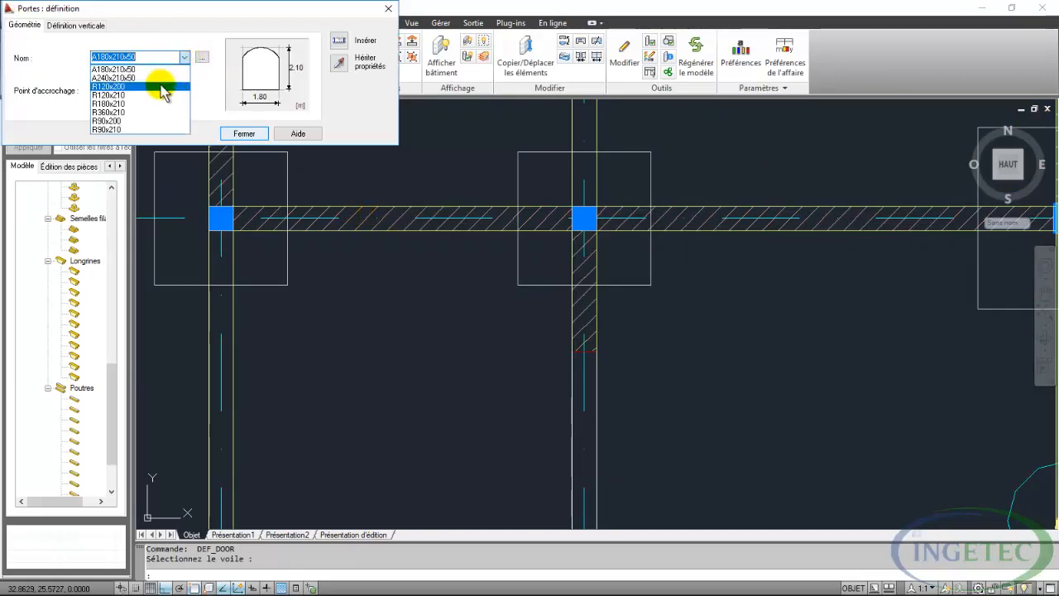
left_click(160, 88)
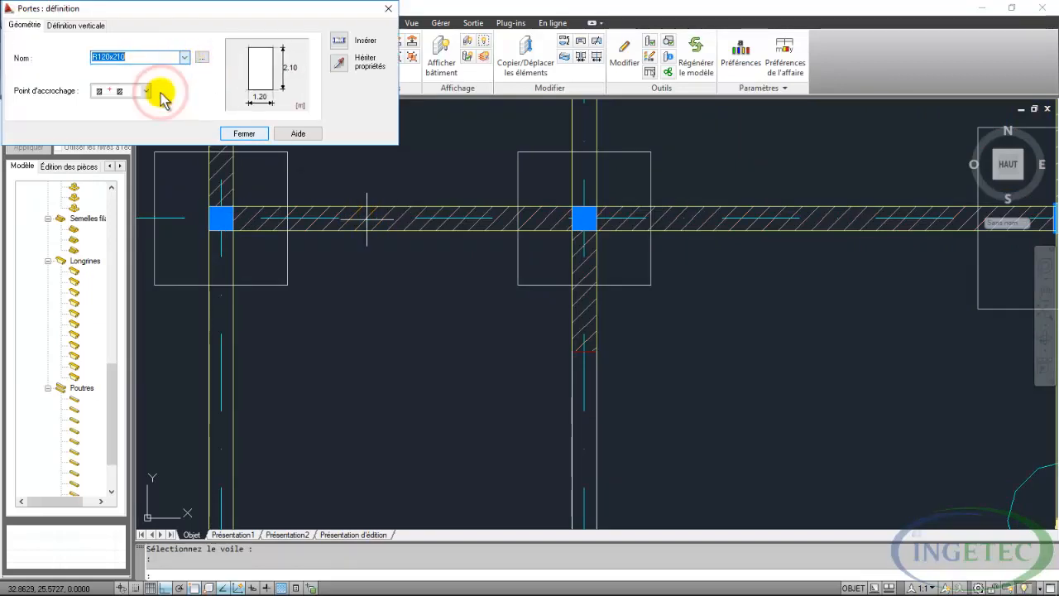
left_click(69, 26)
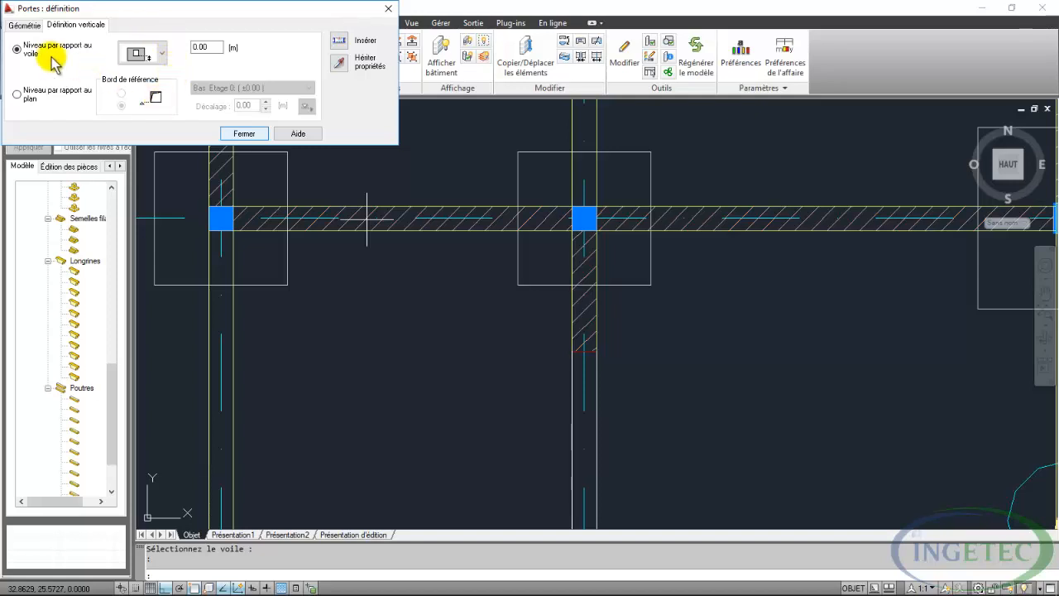
left_click(340, 43)
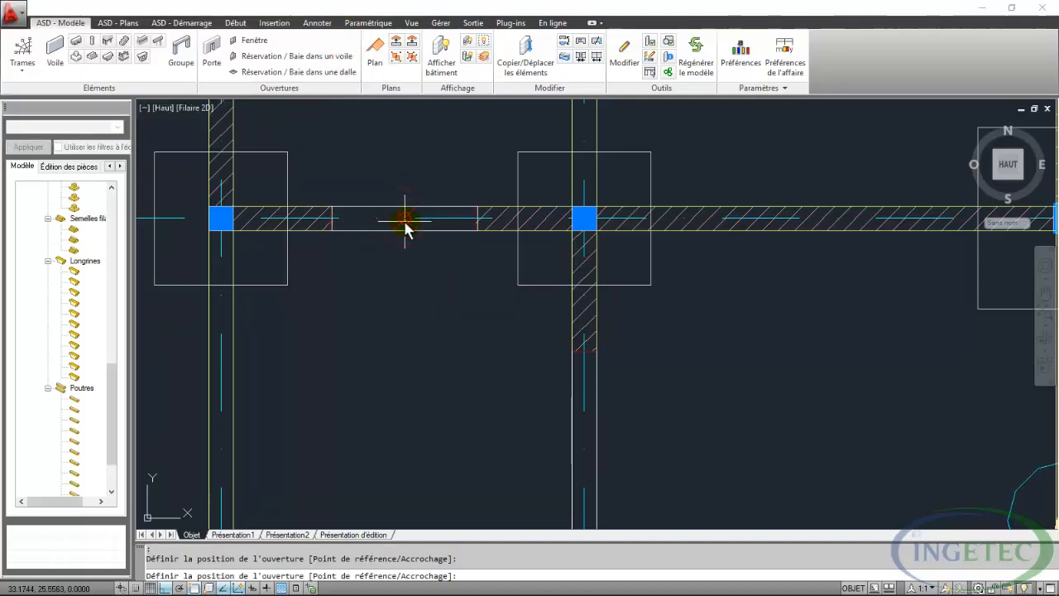
- Place a second R120x210 door in the axis C wall between axes 2 and 3, and end the insertion
scroll(368, 273, "down", 3)
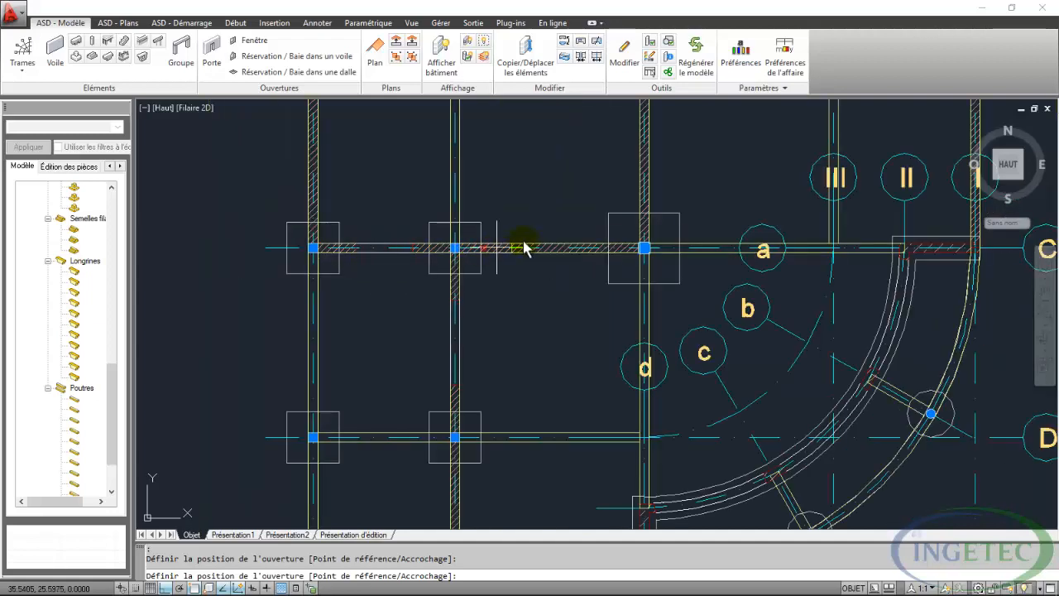
scroll(555, 259, "up", 5)
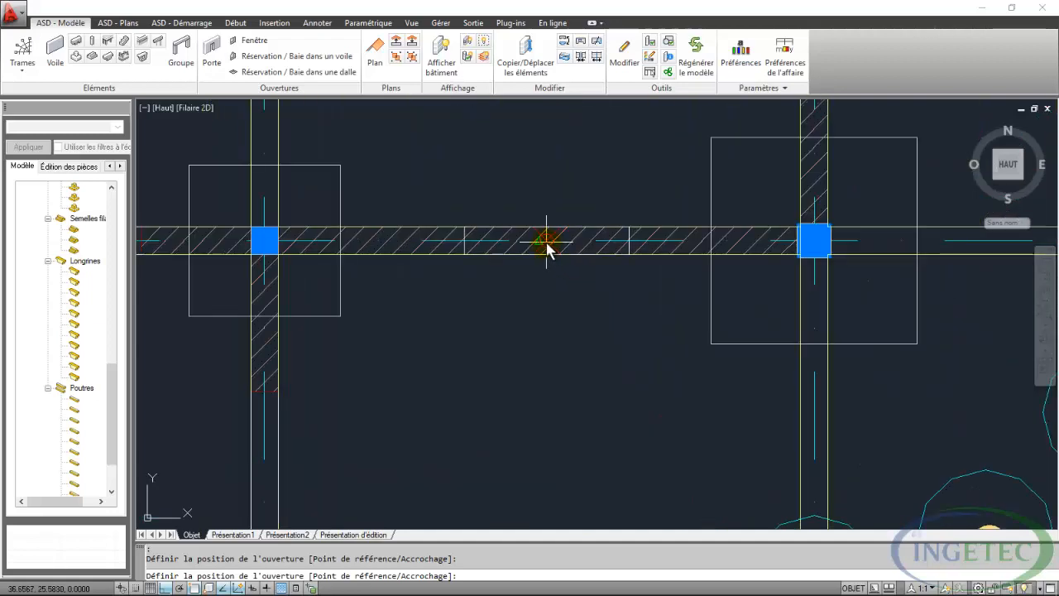
scroll(431, 298, "down", 5)
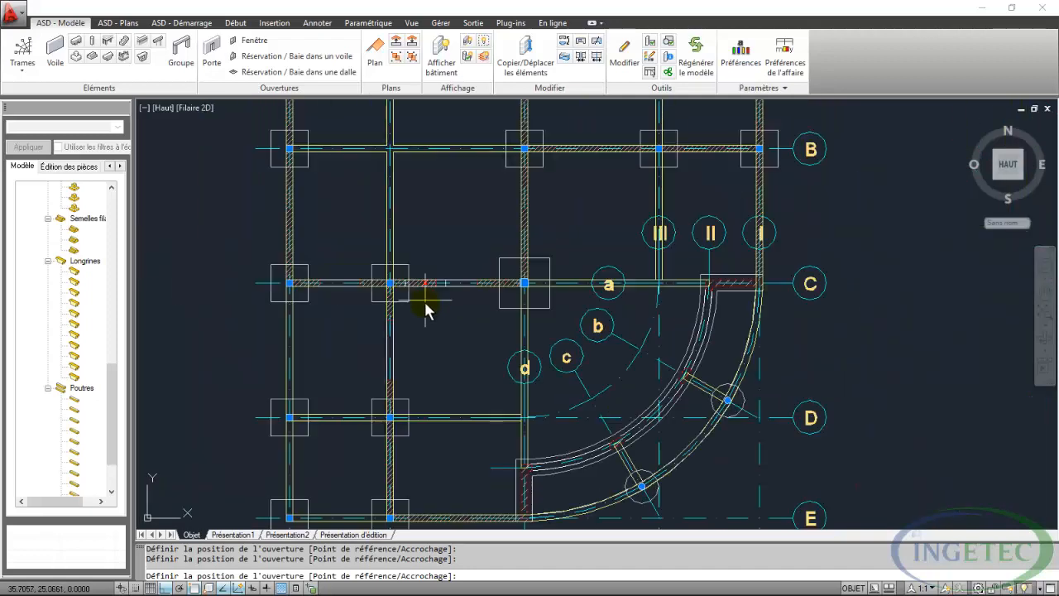
left_click(429, 302)
left_click(250, 137)
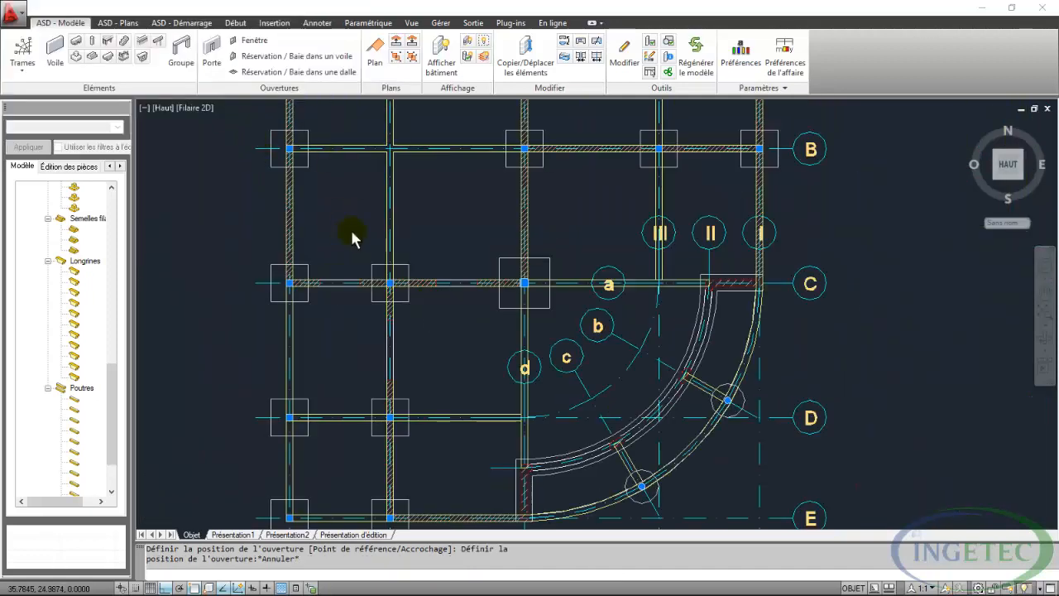
- Insert an R180x210 door in the wall on axis B, between axes 4 and 5
left_click(603, 153)
left_click(186, 57)
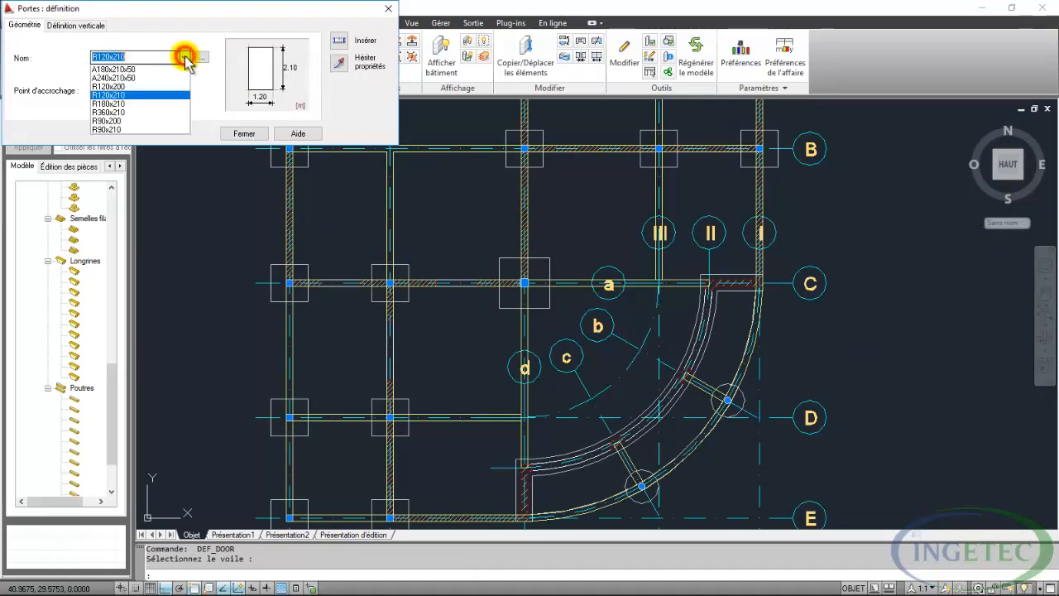
left_click(141, 103)
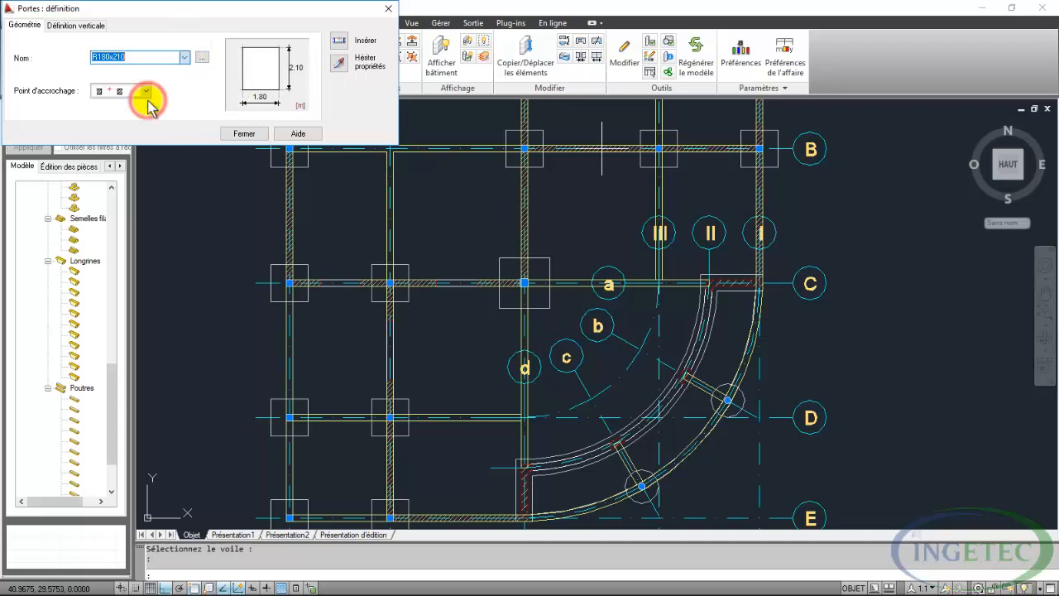
left_click(340, 41)
scroll(720, 150, "up", 5)
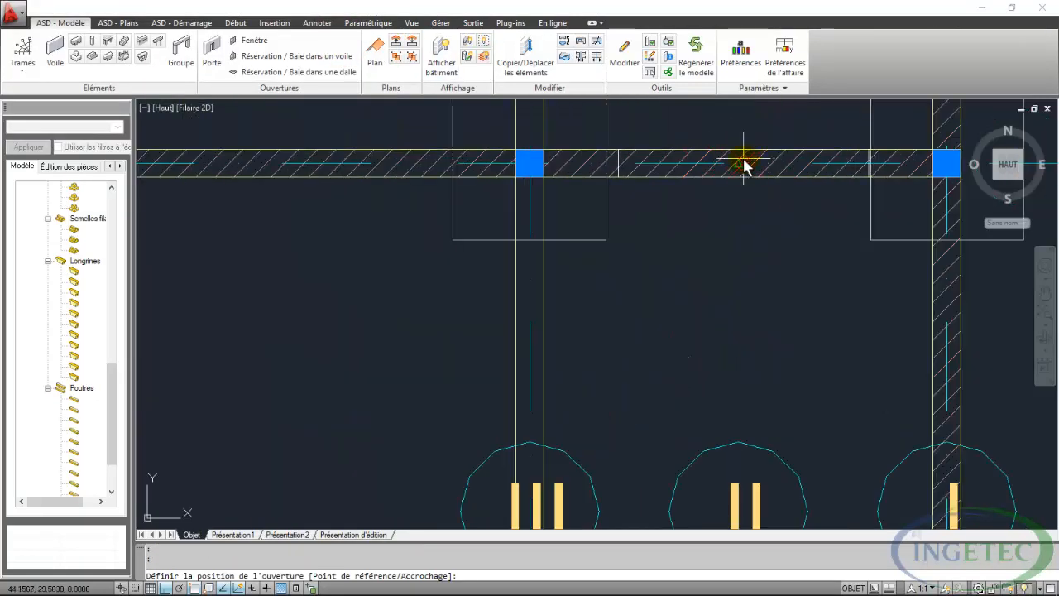
left_click(743, 158)
scroll(705, 164, "down", 5)
right_click(668, 195)
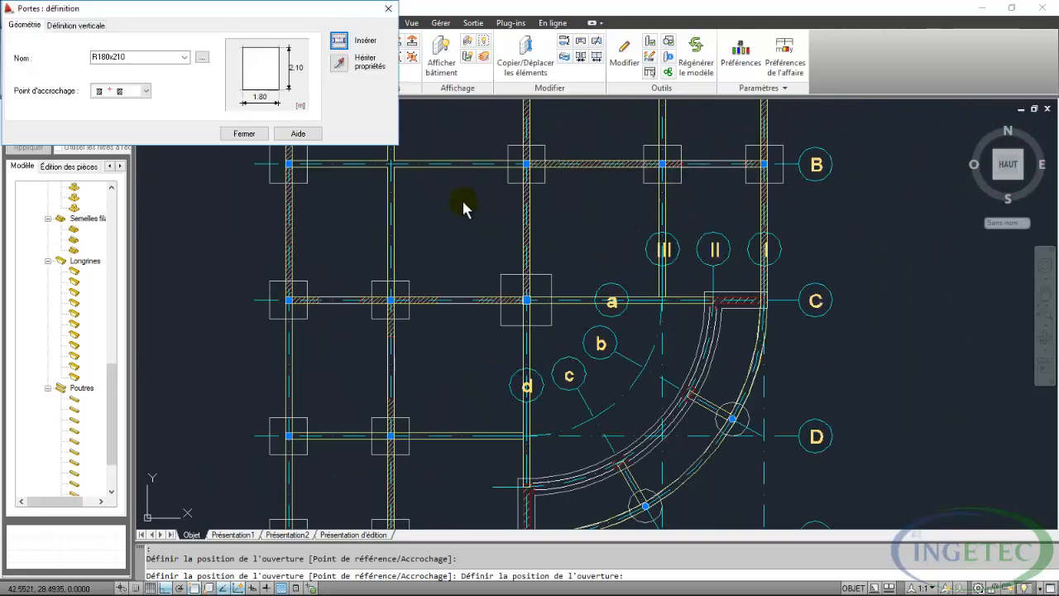
left_click(246, 135)
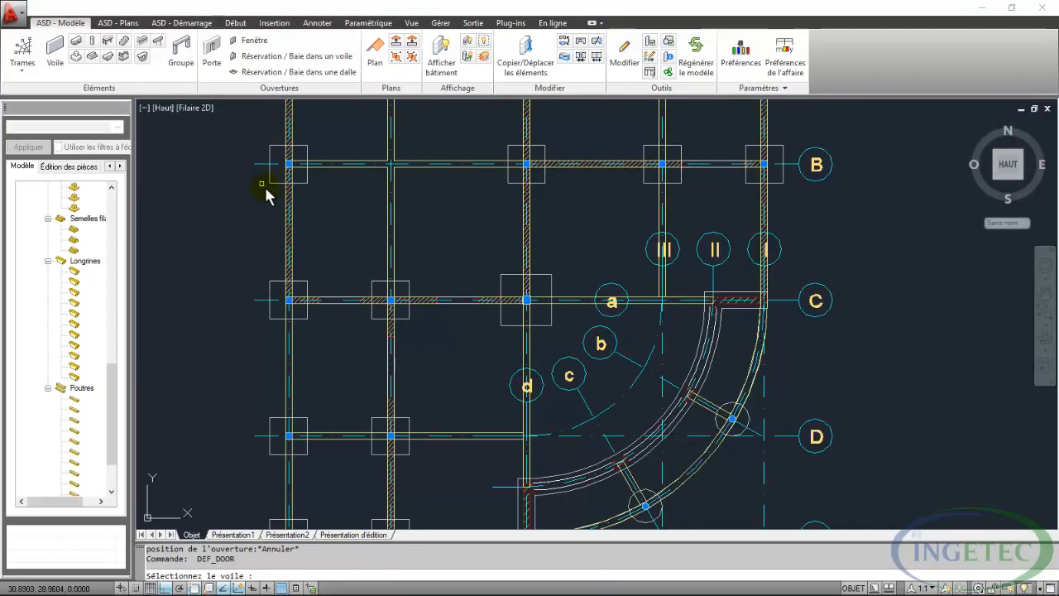
- Insert an R180x210 door in the axis A wall, attached by its left edge 0.5 m from the axis 3 column's face, towards axis 4
mouse_move(297, 181)
middle_mouse_down()
mouse_move(350, 218)
mouse_move(367, 331)
mouse_move(338, 320)
middle_mouse_up()
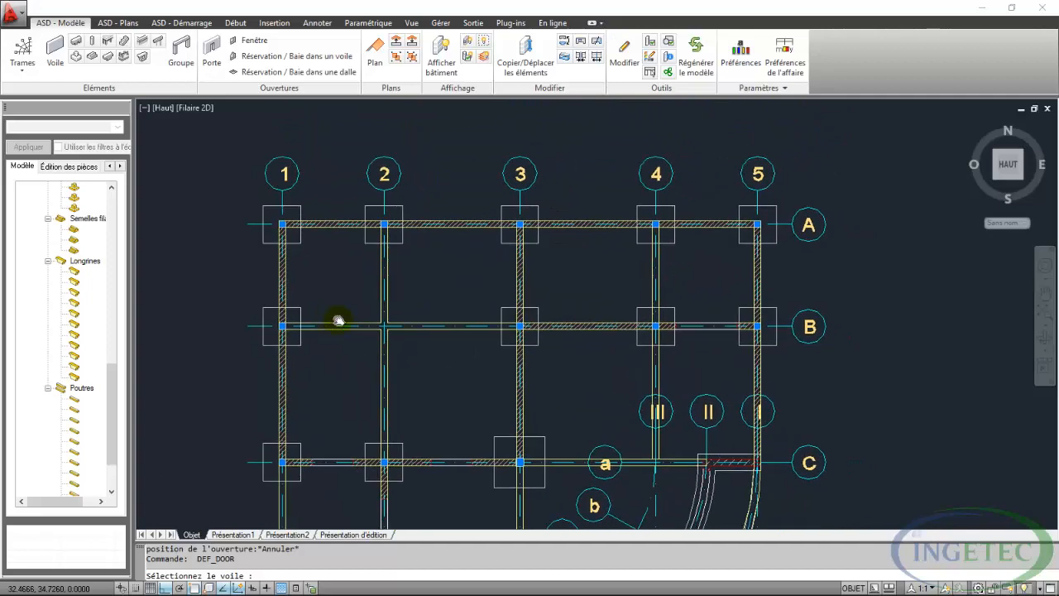
scroll(453, 224, "up", 5)
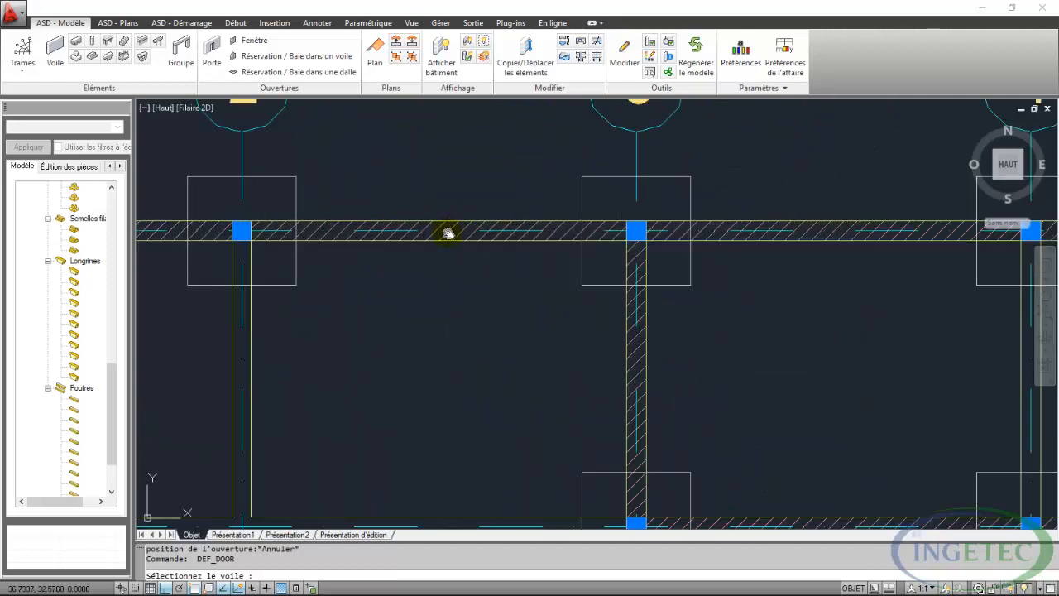
left_click(455, 232)
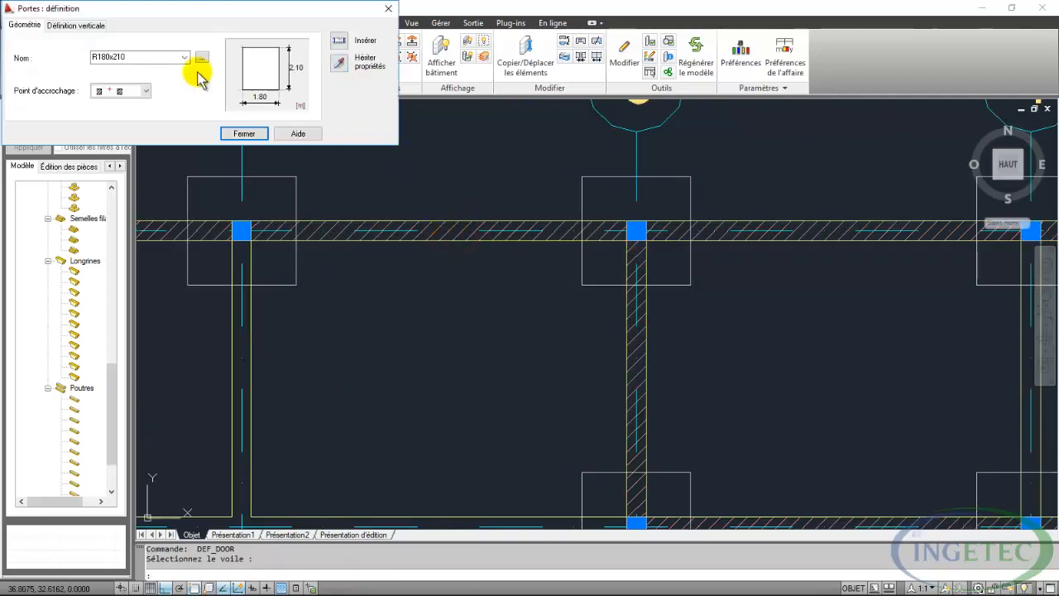
left_click(145, 91)
left_click(120, 116)
left_click(340, 40)
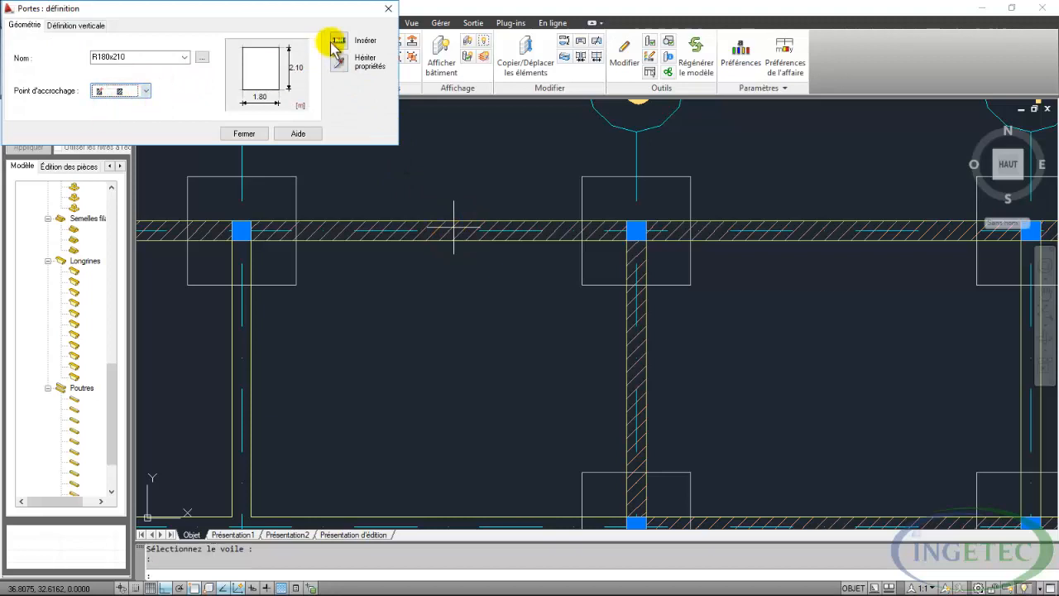
type("p")
key("Return")
left_click(648, 228)
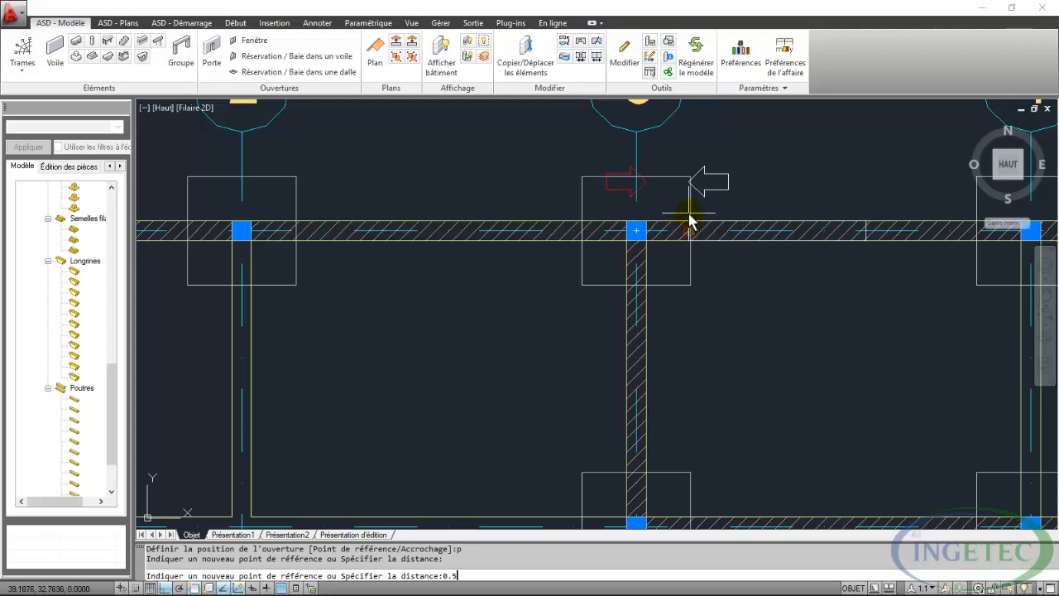
type("0.5")
key("Return")
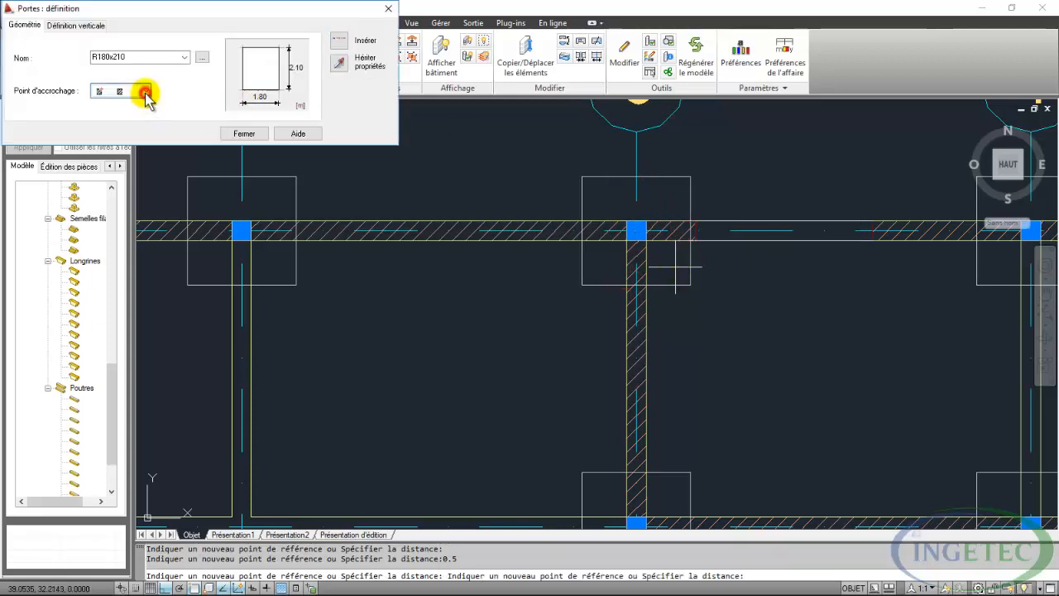
- Insert an R180x210 door in the axis A wall, attached by its right edge 0.5 m from the axis 3 column's face, towards axis 2
left_click(145, 91)
left_click(133, 126)
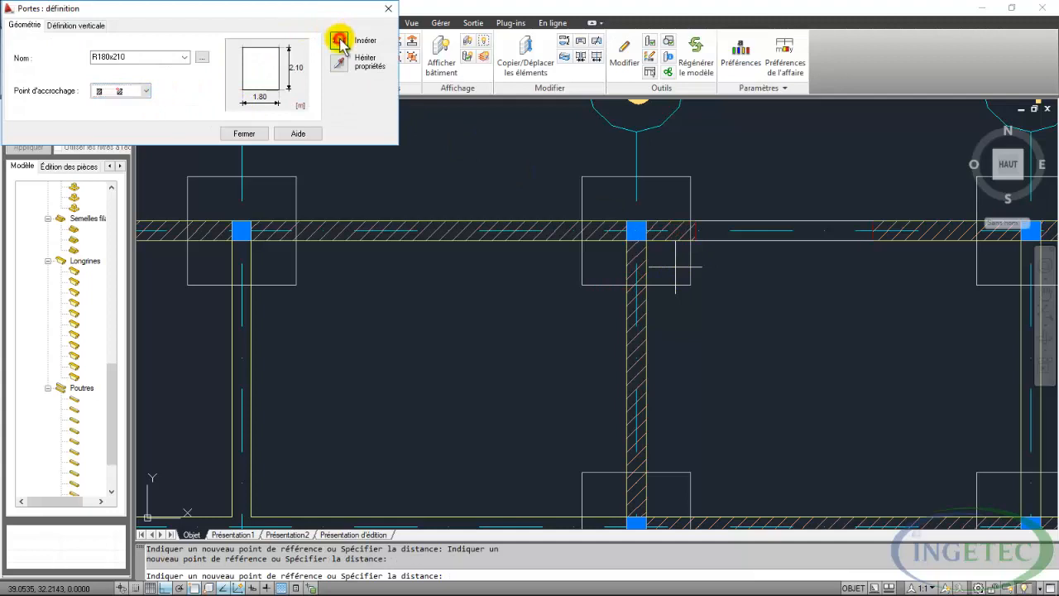
left_click(339, 42)
type("p")
key("Return")
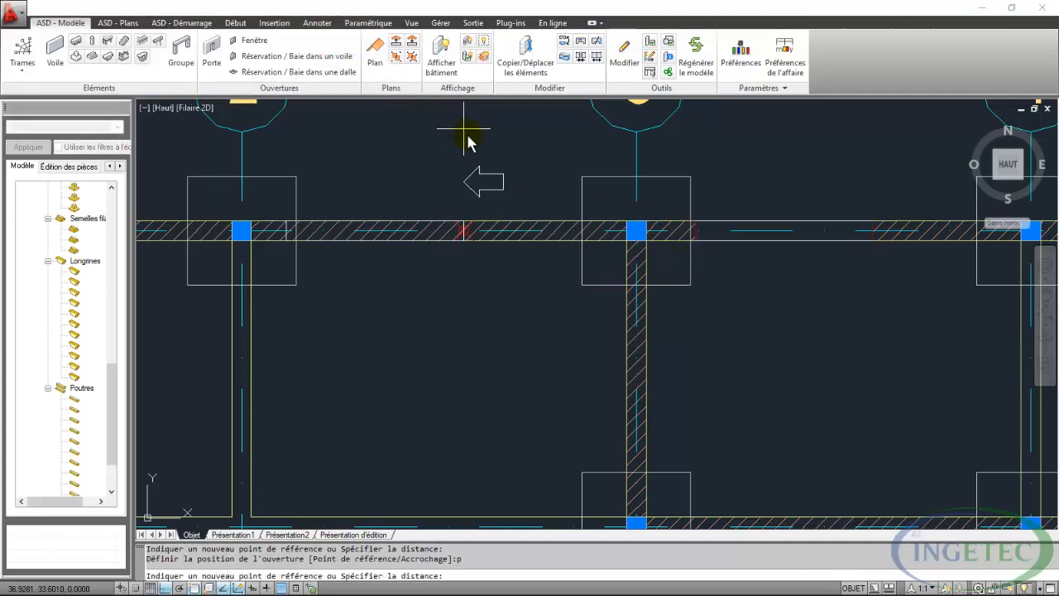
left_click(628, 228)
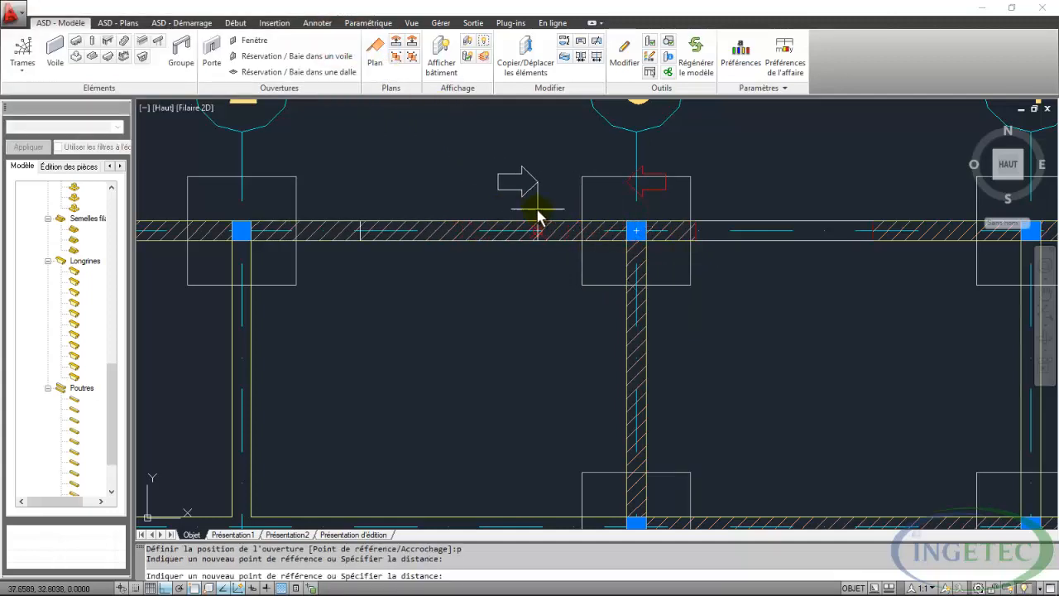
type("0.5")
key("Return")
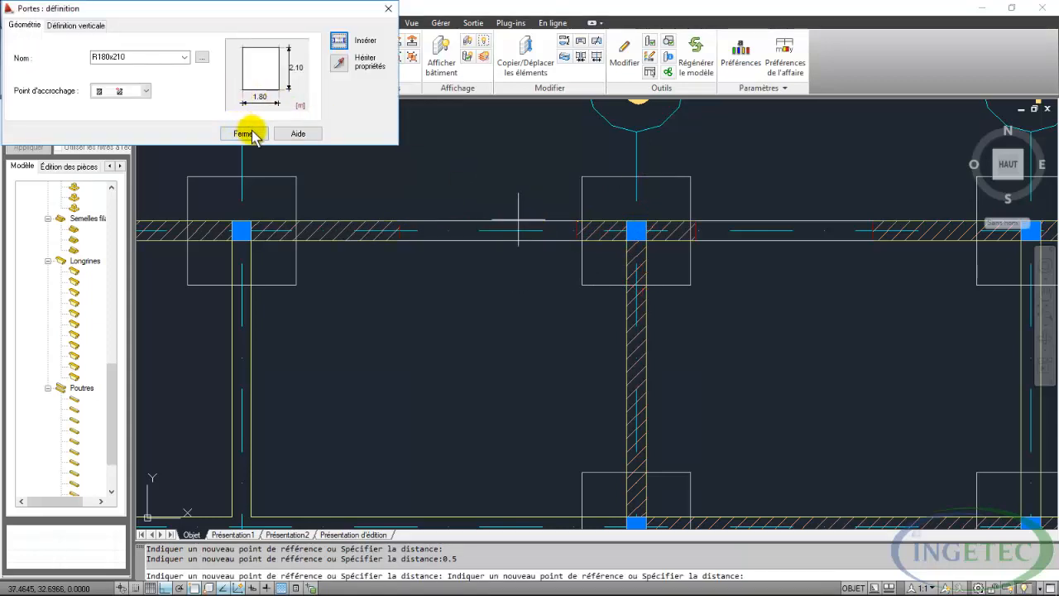
left_click(247, 134)
- Start a door in the axis 5 wall between axes A and B and choose the arched type A180x210x50
scroll(568, 273, "down", 5)
scroll(561, 289, "up", 1)
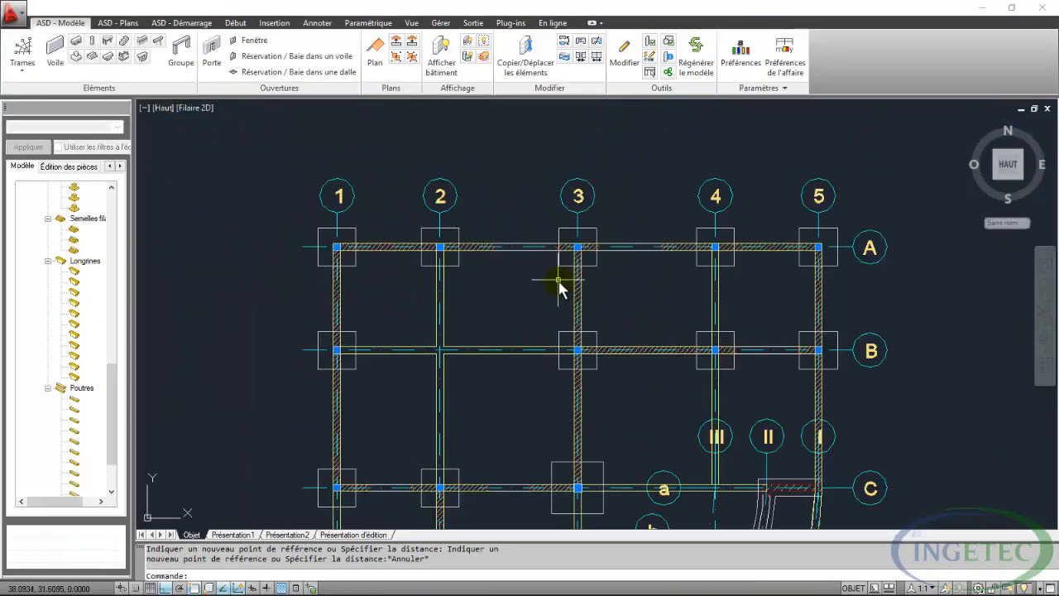
middle_click_drag(561, 289, 419, 209)
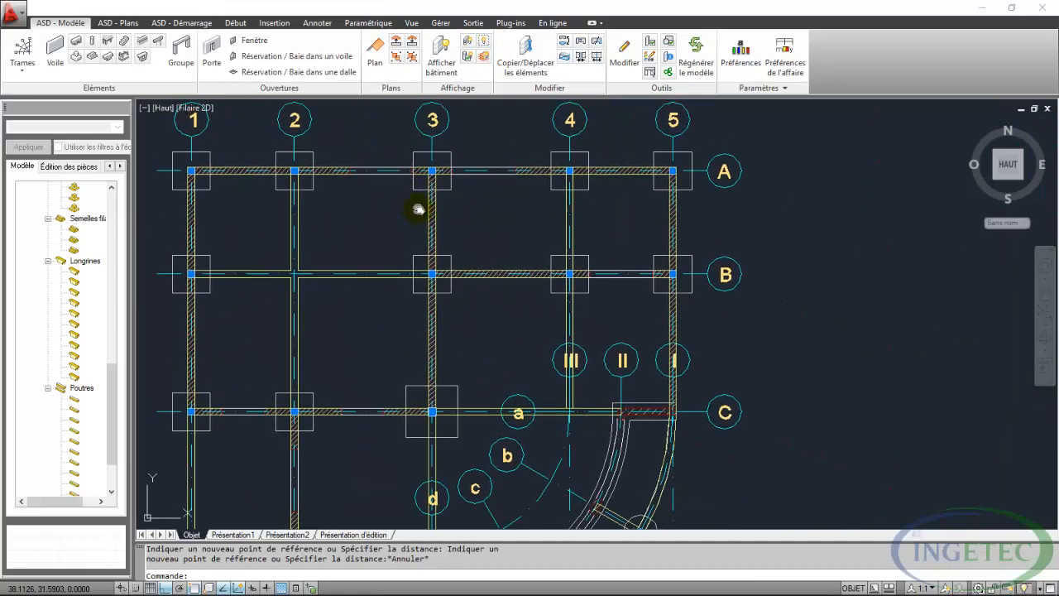
left_click(209, 46)
scroll(668, 224, "up", 3)
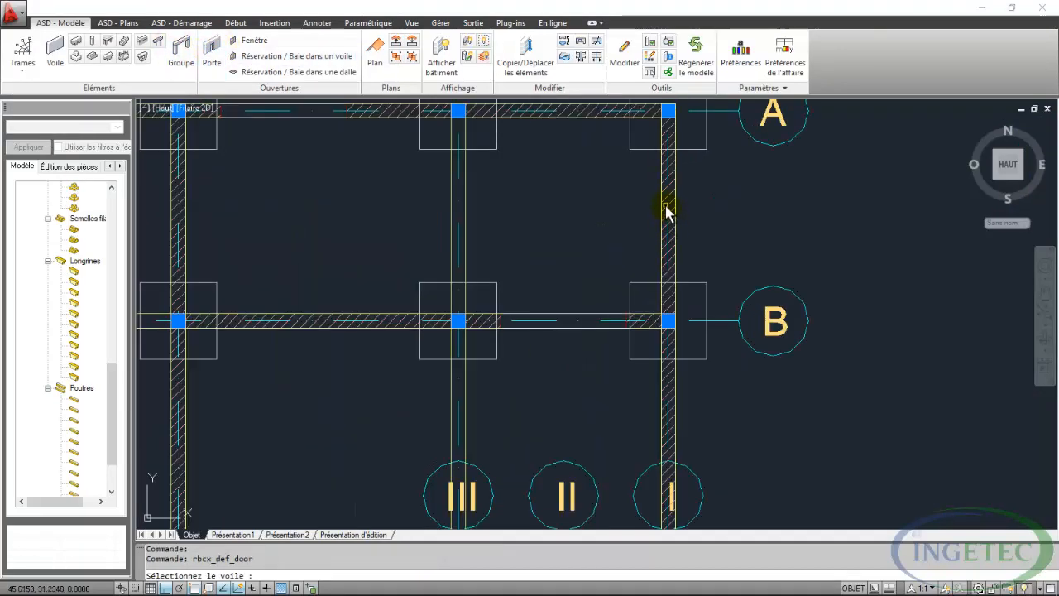
left_click(669, 212)
left_click(184, 56)
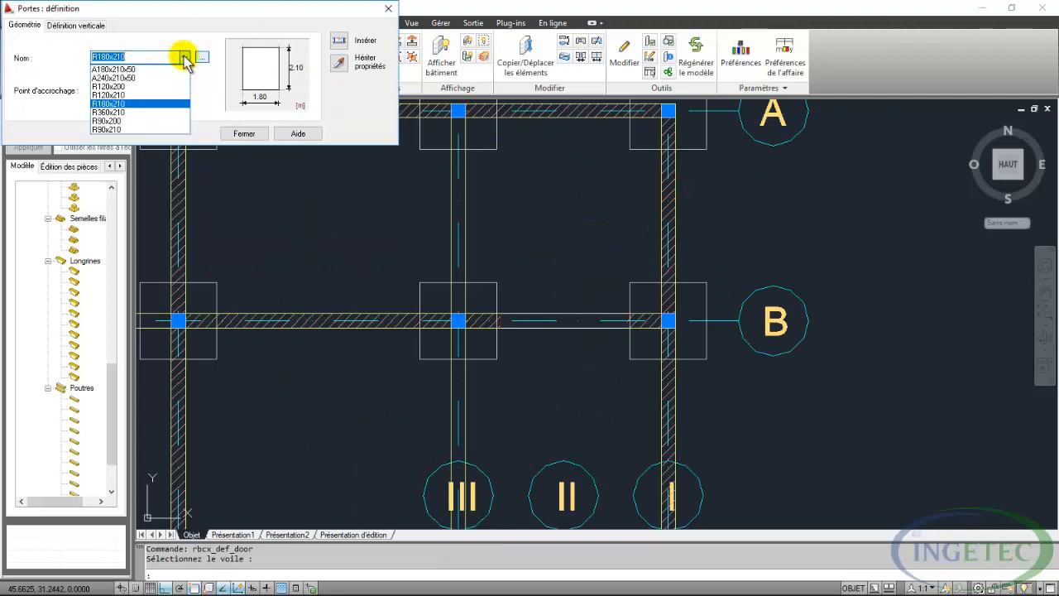
left_click(154, 69)
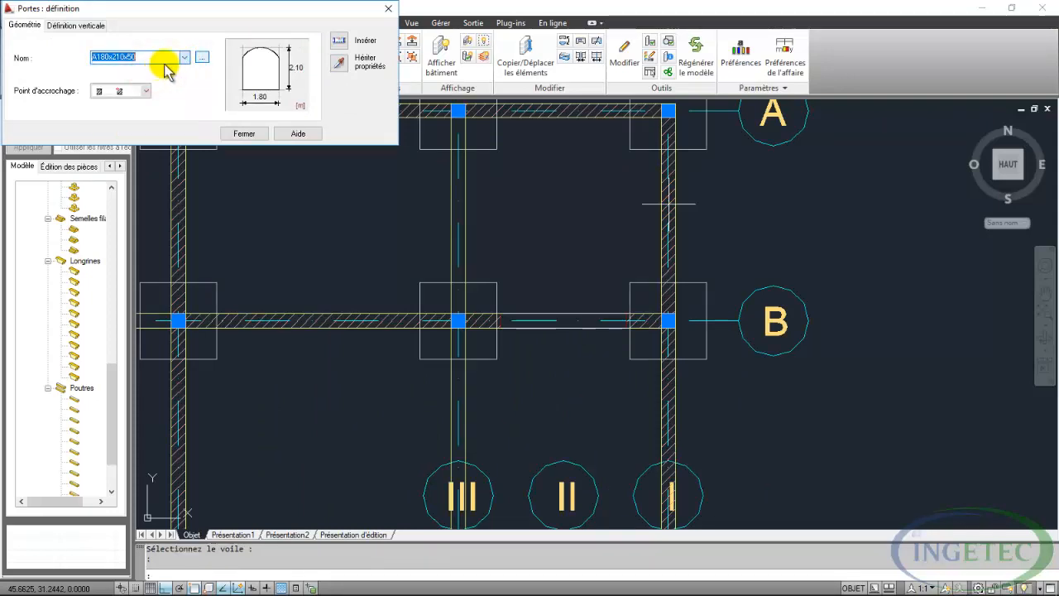
- Switch the attachment point to the door's centre, place the arched door in the axis 5 wall between axes A and B, and end the insertion
left_click(339, 41)
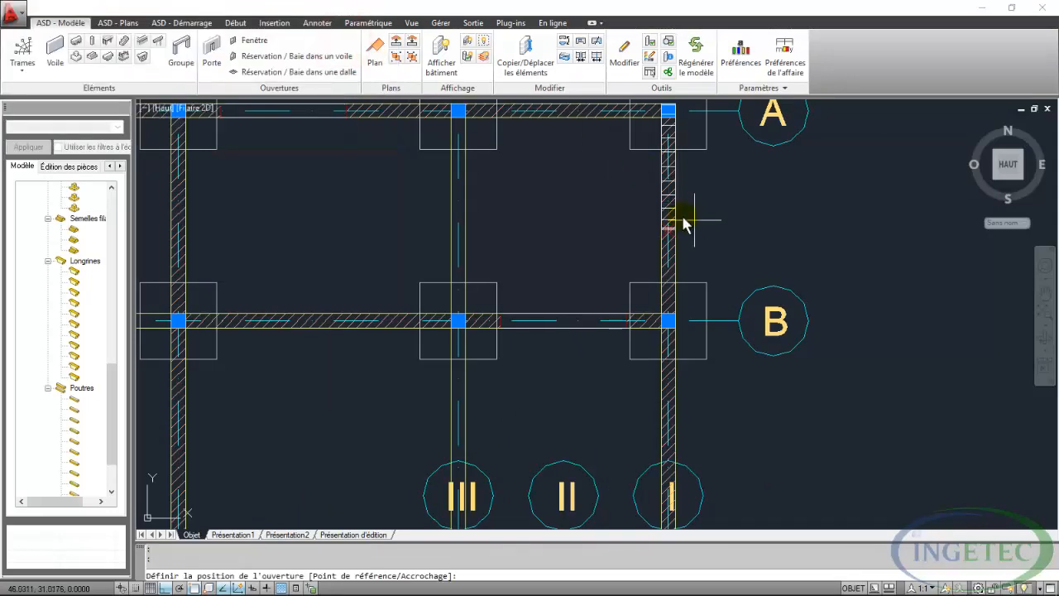
left_click(643, 236)
left_click(120, 92)
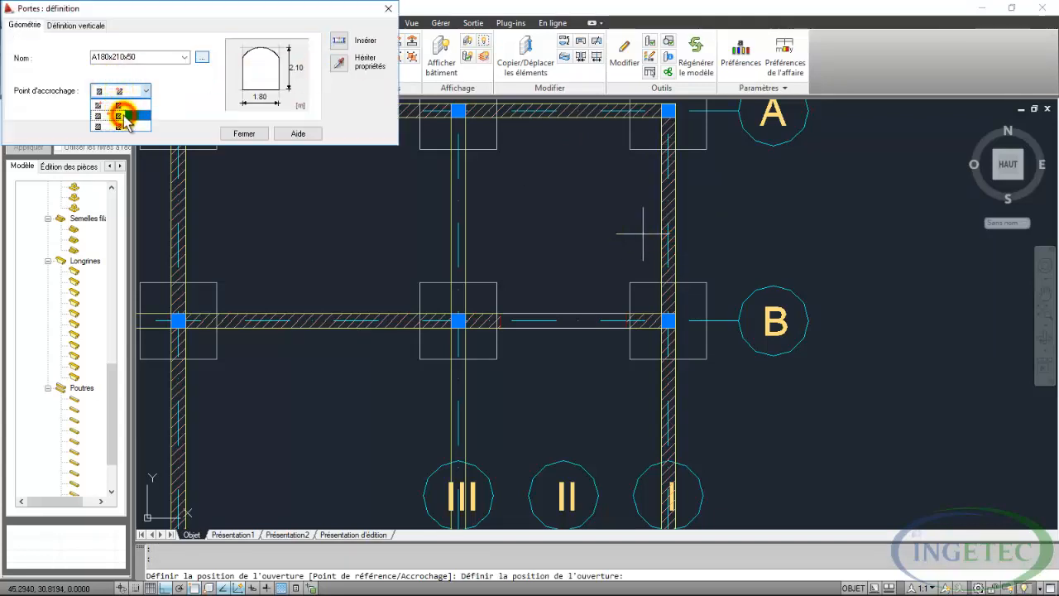
left_click(123, 116)
left_click(339, 40)
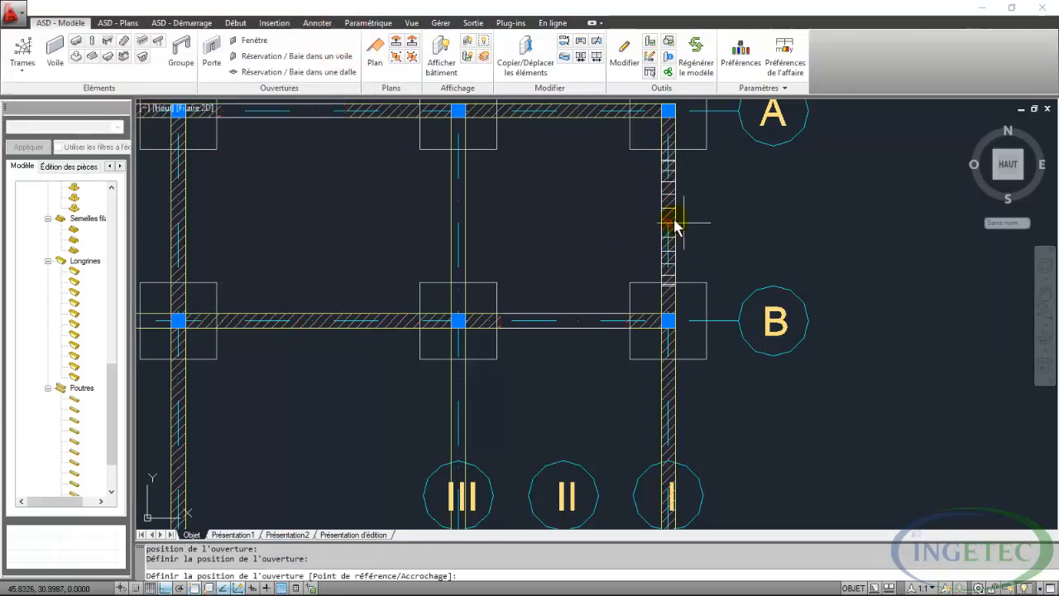
scroll(669, 222, "down", 8)
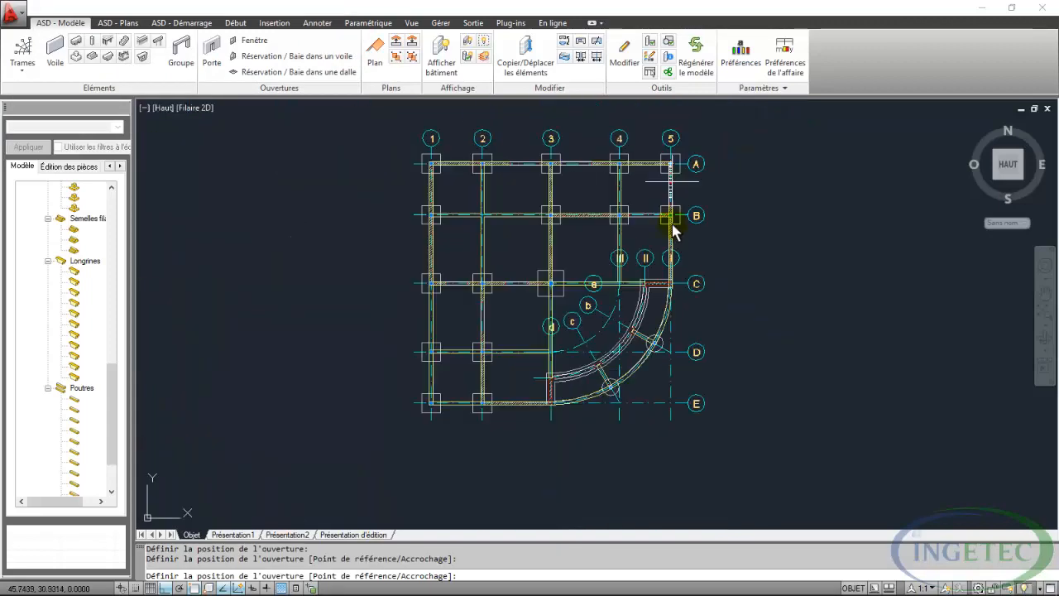
scroll(674, 225, "up", 4)
key("Escape")
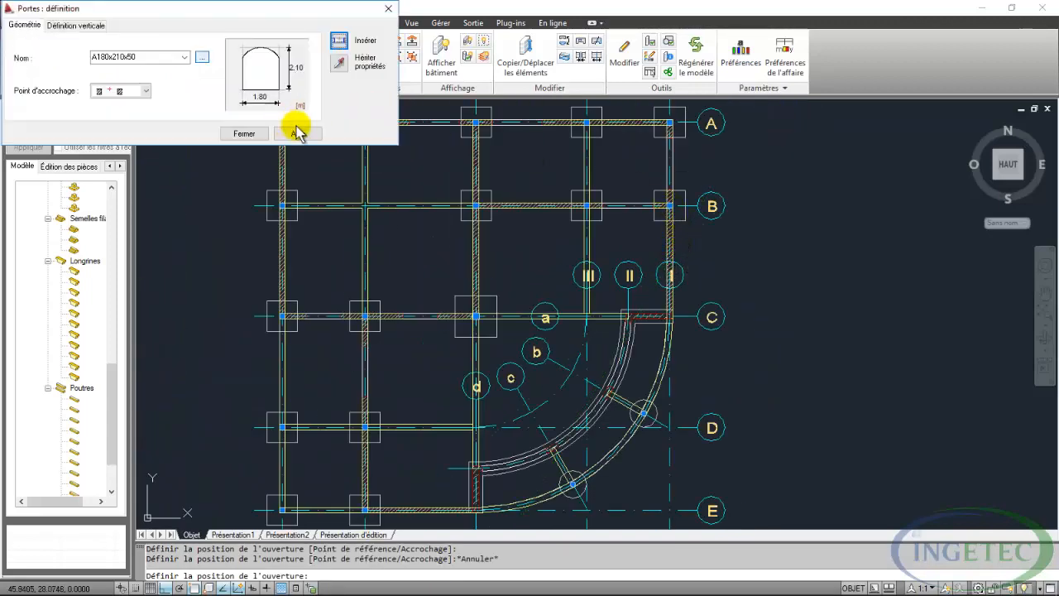
left_click(245, 134)
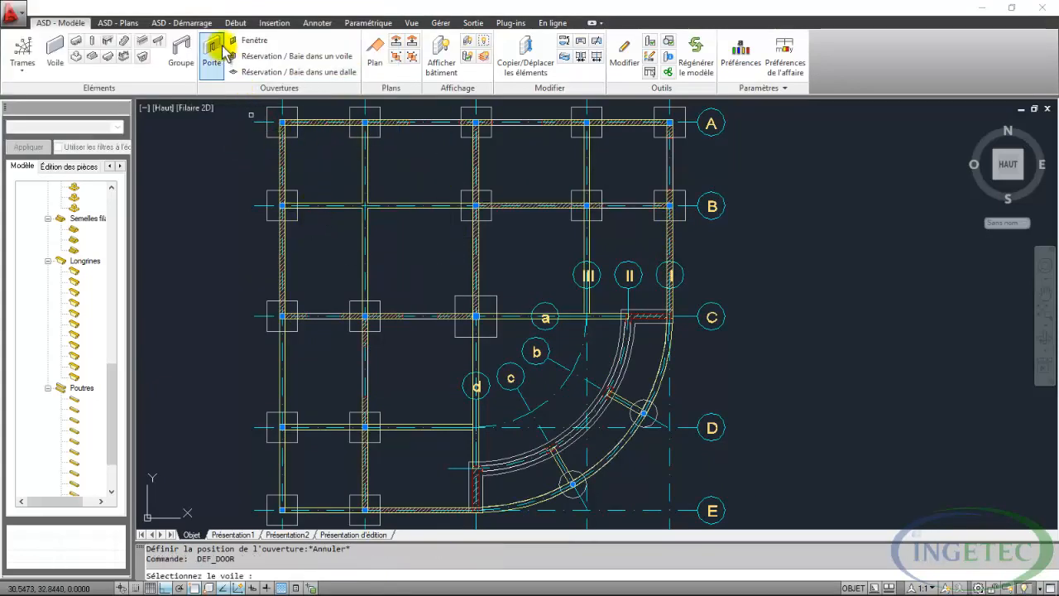
- Start a window in the axis 1 wall and set its top edge level relative to the wall to 2.10 m
left_click(248, 39)
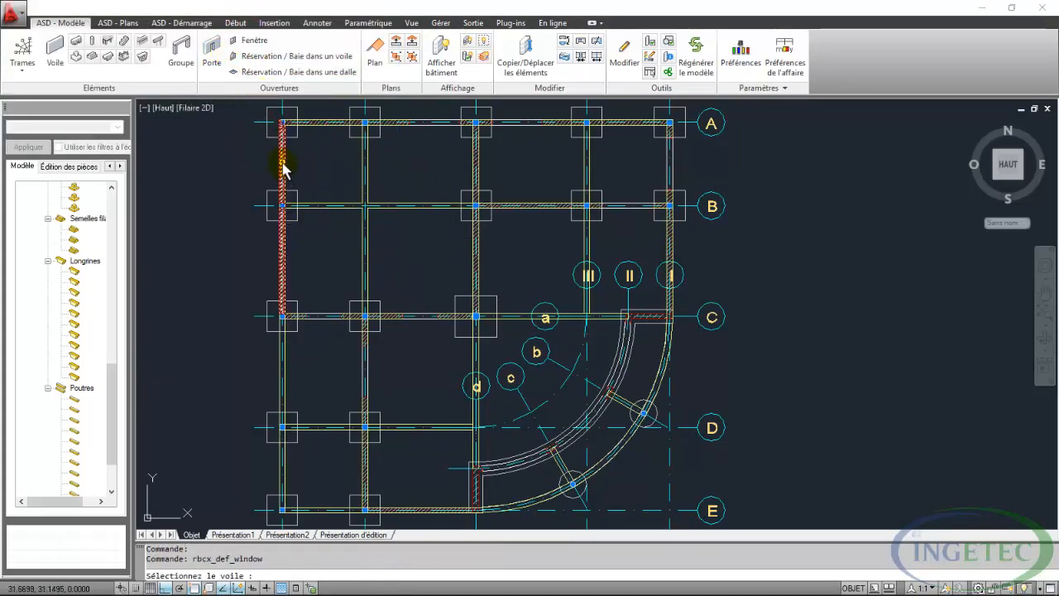
left_click(284, 161)
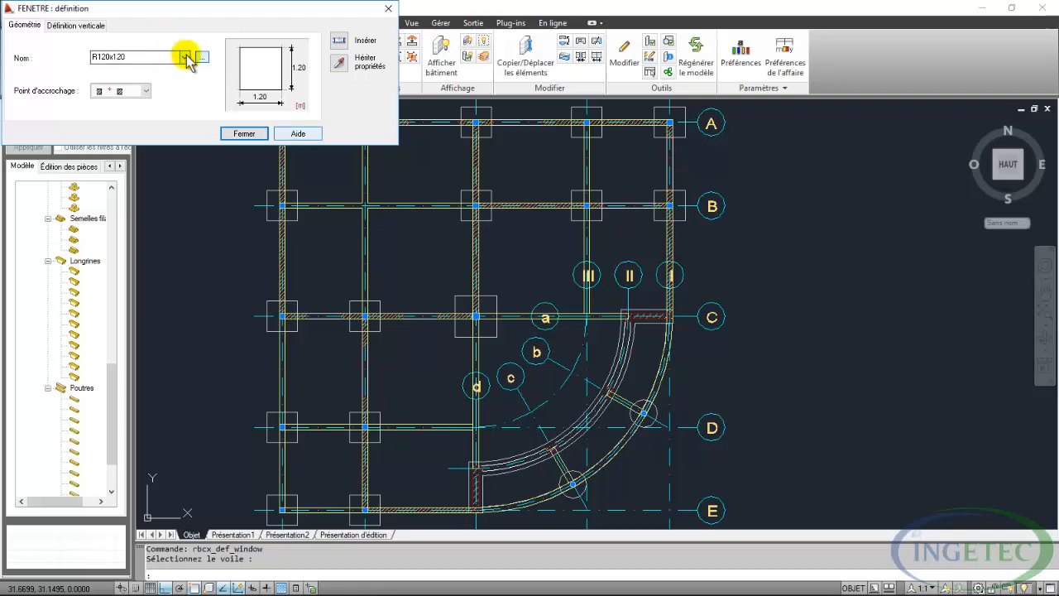
left_click(83, 25)
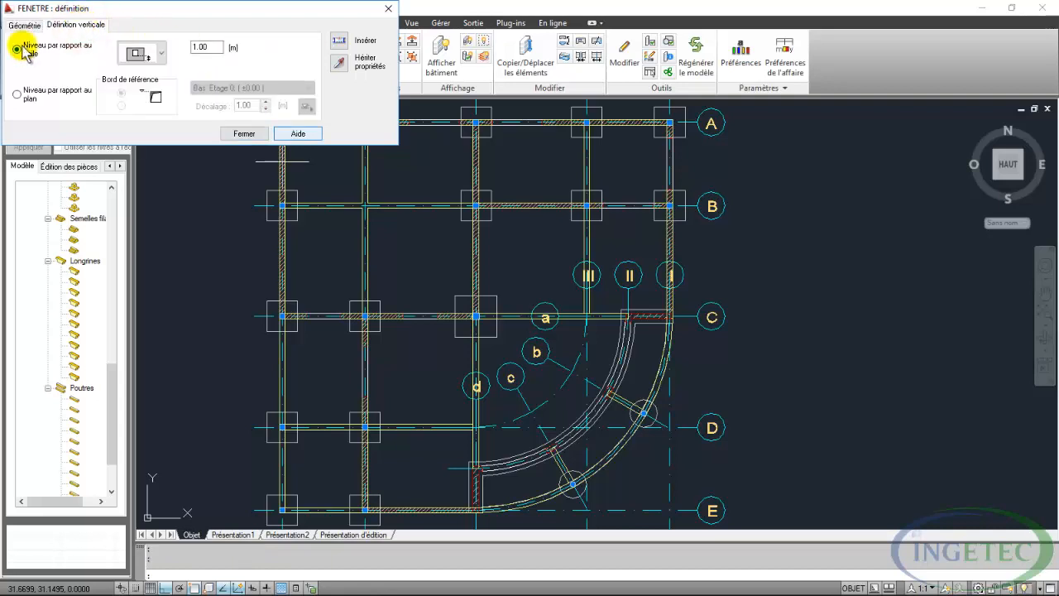
left_click(145, 52)
left_click(147, 76)
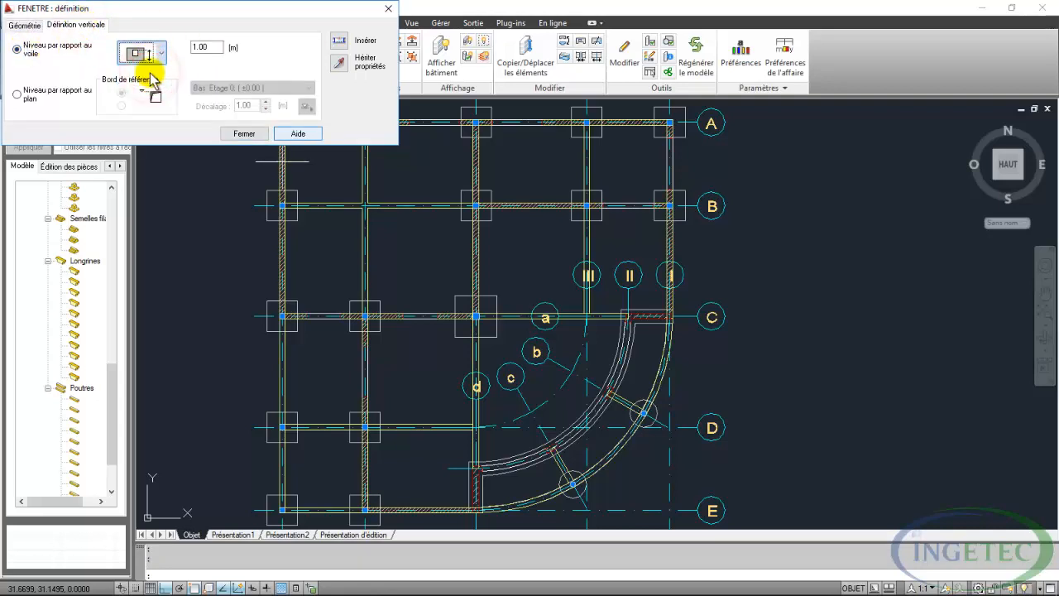
double_click(217, 46)
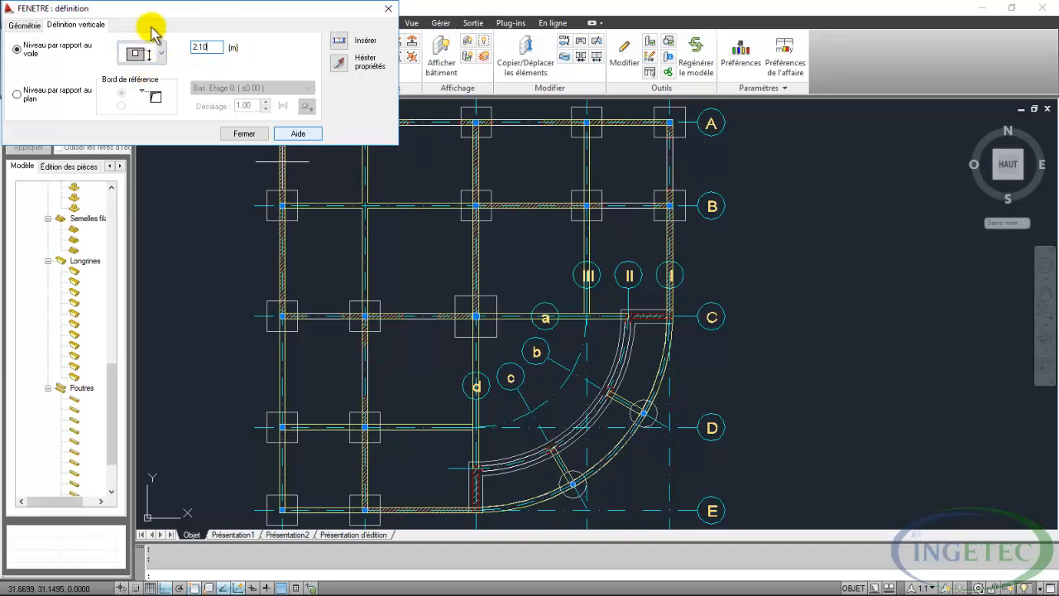
- Place R120x120 windows in the axis 1 wall between axes A and B and between axes B and C
left_click(340, 42)
scroll(293, 168, "up", 6)
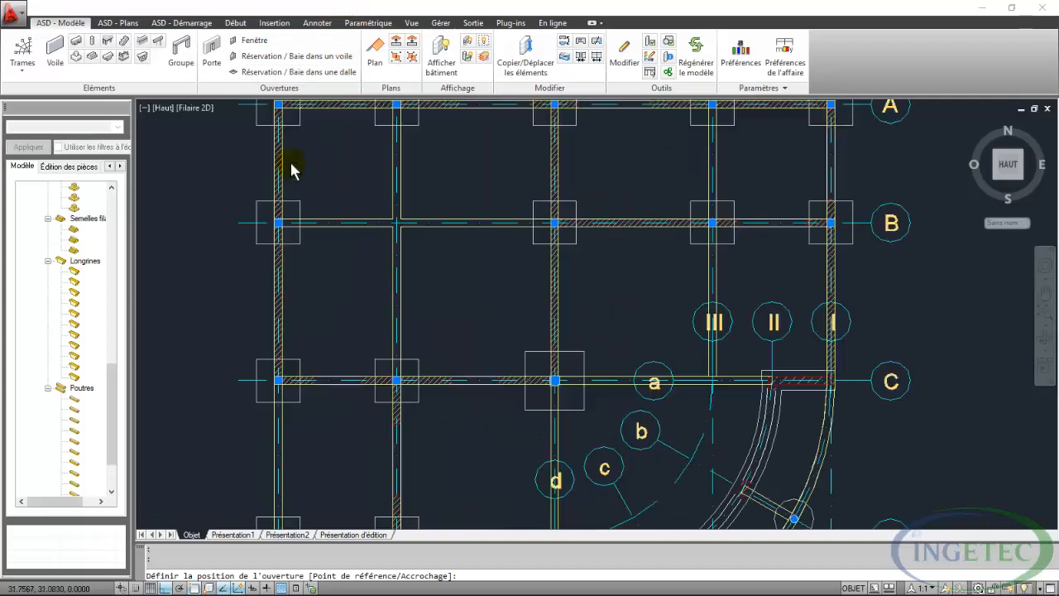
left_click(252, 169)
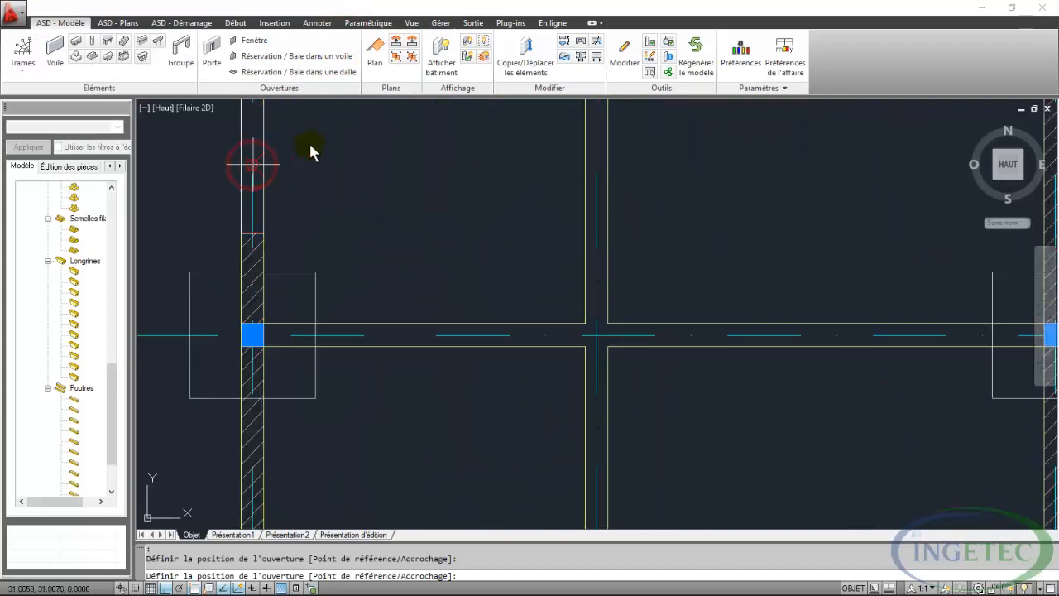
scroll(315, 165, "down", 5)
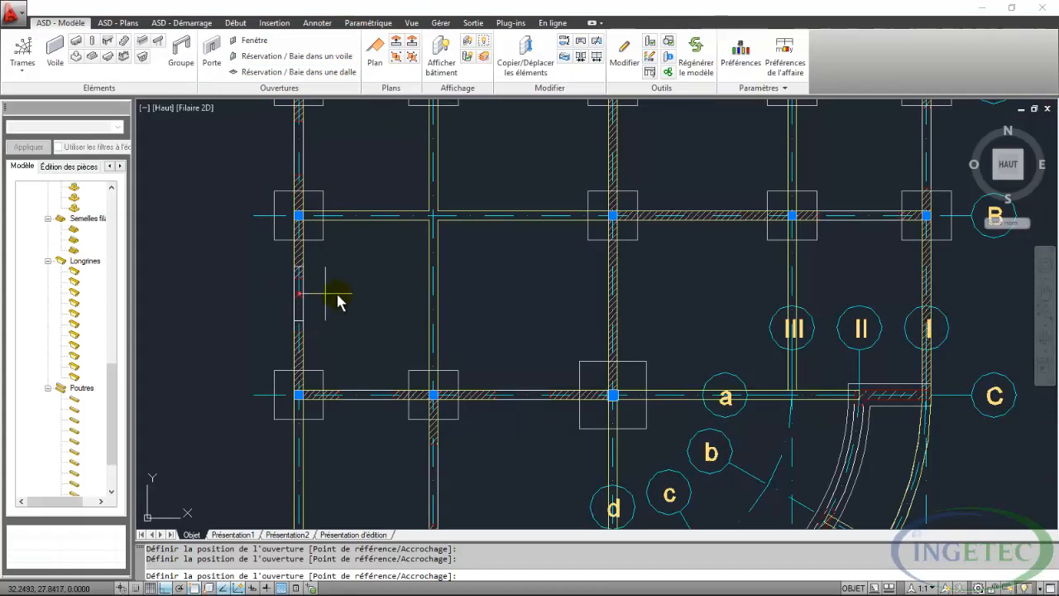
scroll(323, 306, "down", 2)
key("Escape")
scroll(422, 165, "down", 2)
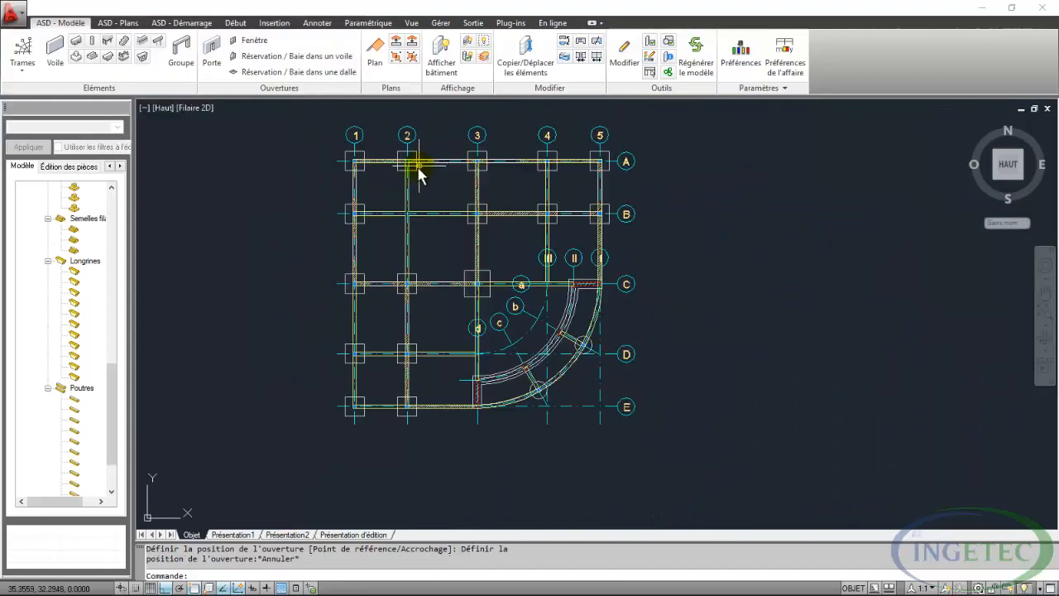
- Insert an arched A240x150x50 window in the axis E wall between axes 2 and 3, and end the insertion
scroll(453, 444, "up", 5)
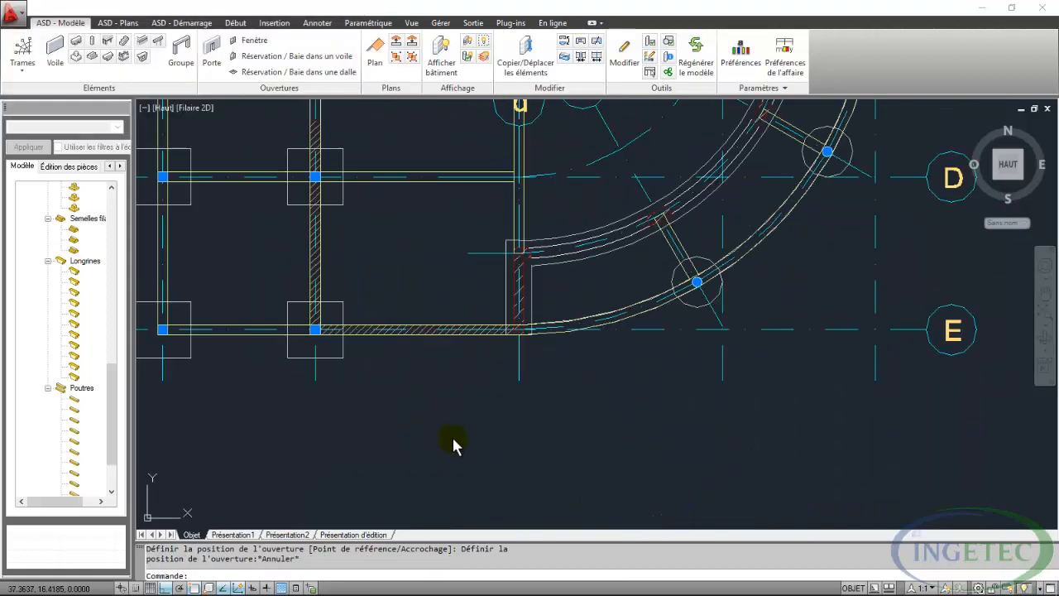
left_click(236, 39)
left_click(416, 335)
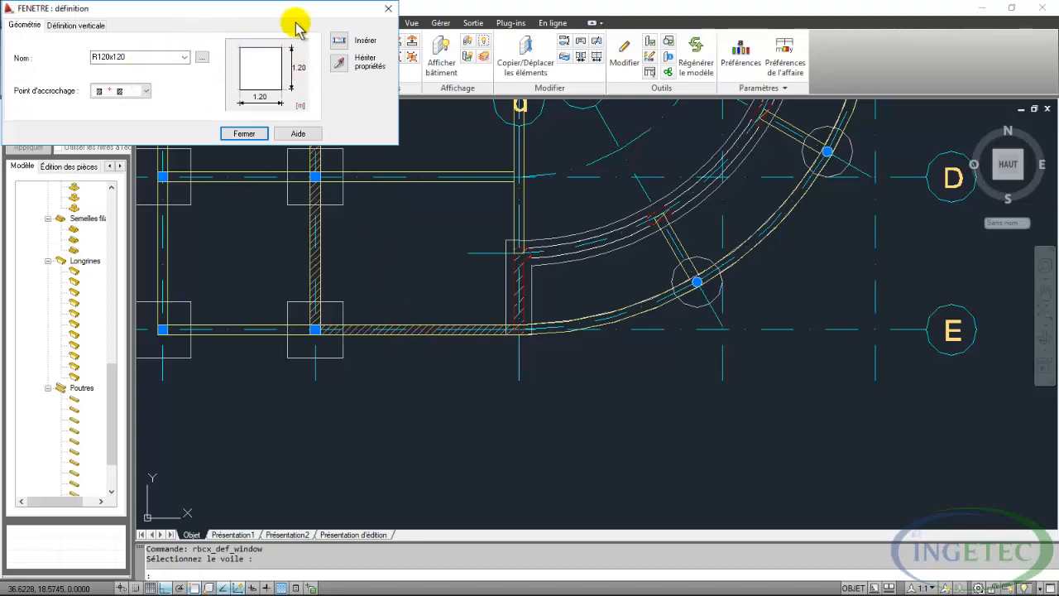
scroll(172, 58, "down", 3)
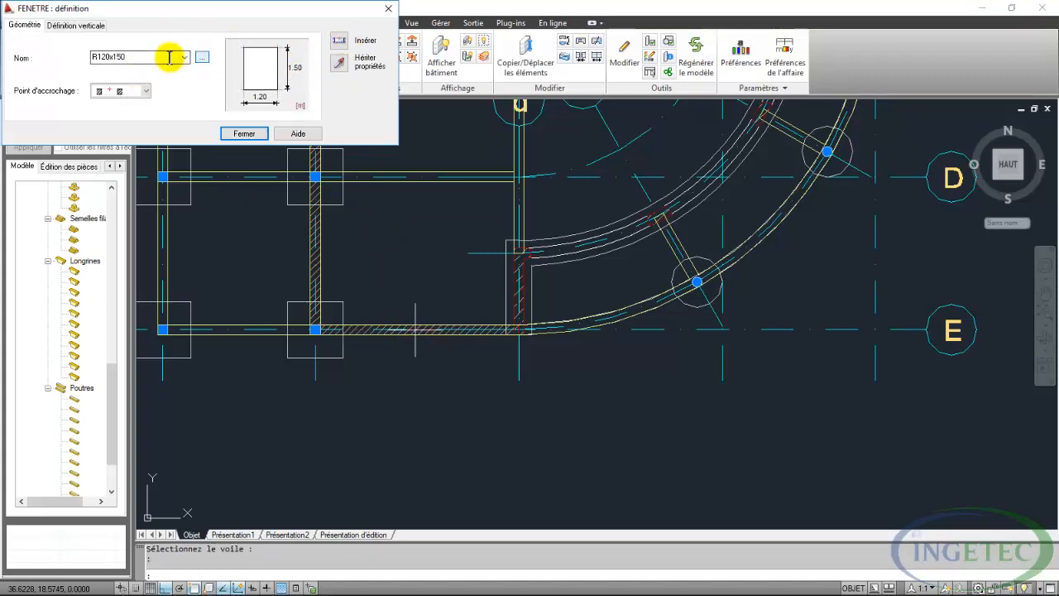
left_click(339, 41)
scroll(420, 333, "down", 6)
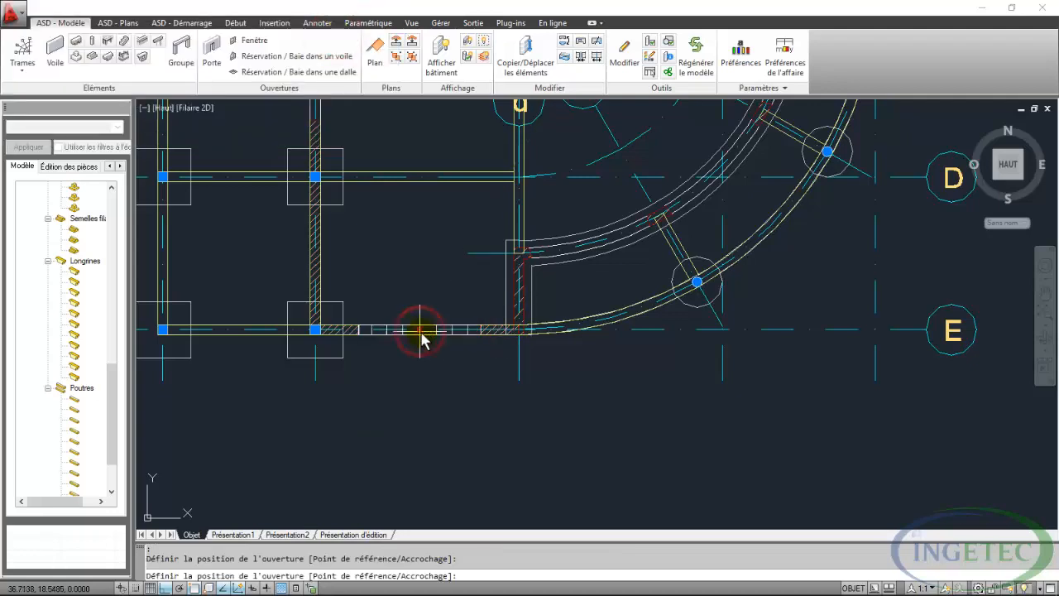
scroll(506, 296, "up", 5)
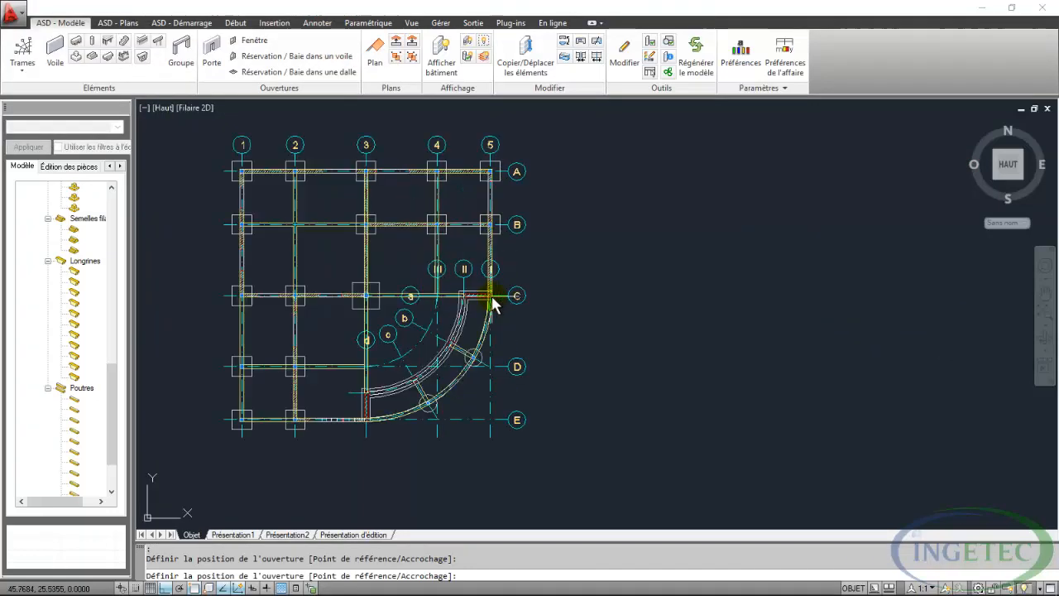
key("Escape")
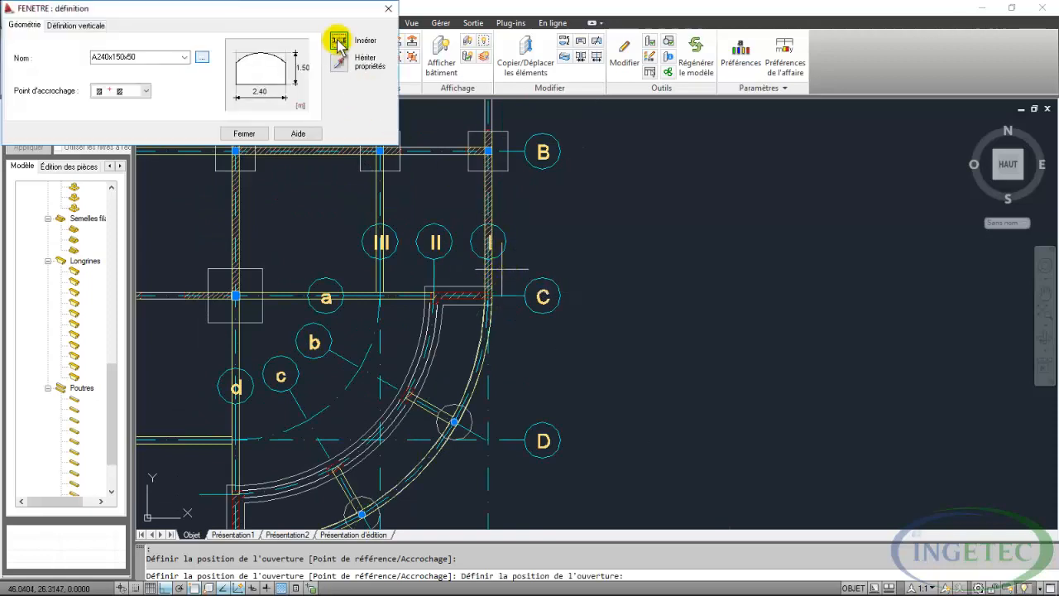
left_click(389, 8)
- Insert an arched A240x150x50 window in the axis 5 wall between axes B and C, and end the insertion
key("Return")
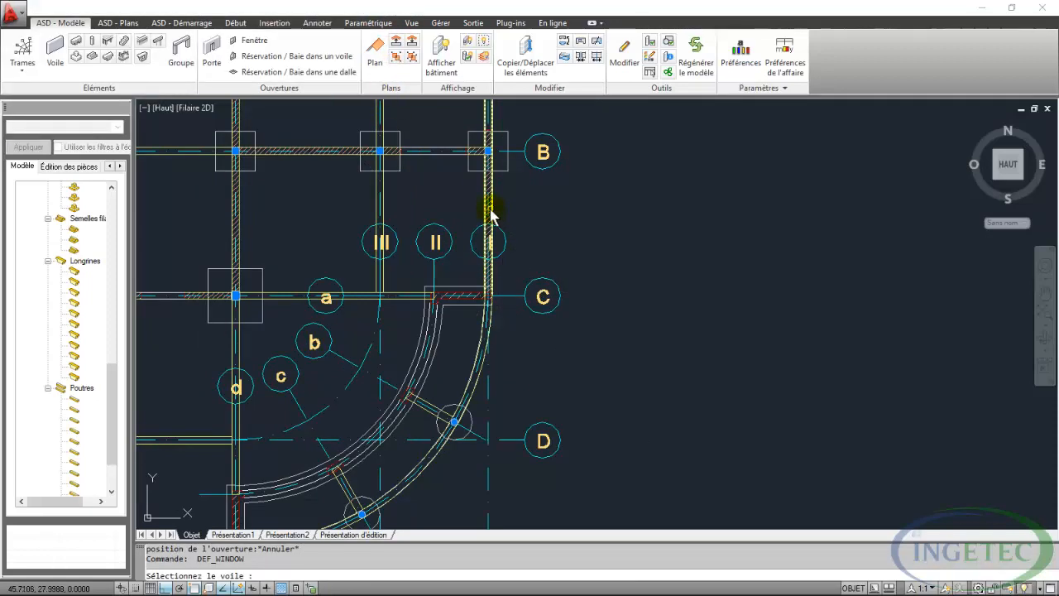
scroll(489, 211, "up", 5)
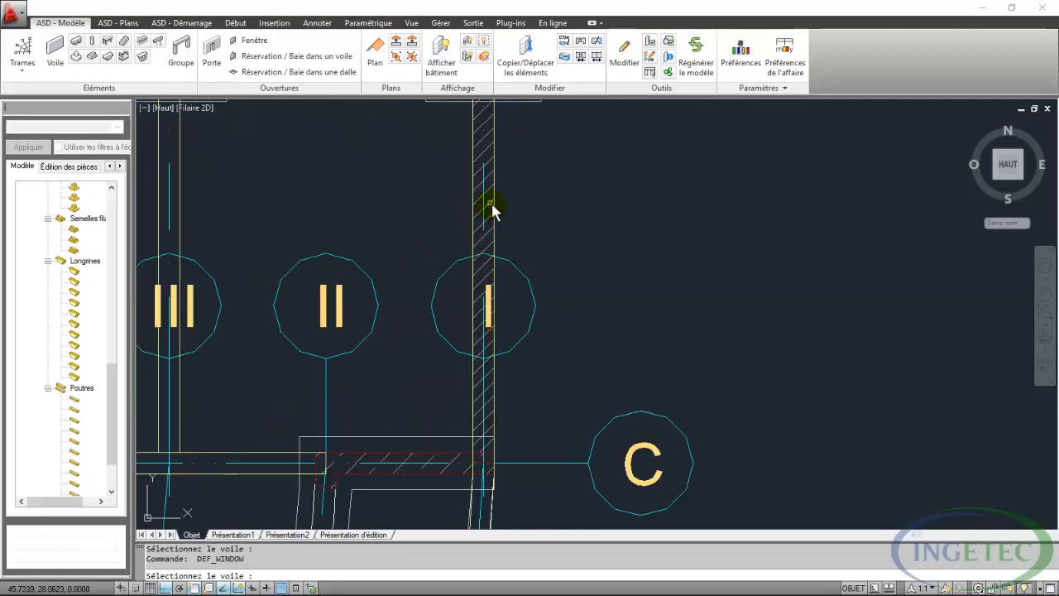
key("Return")
left_click(488, 194)
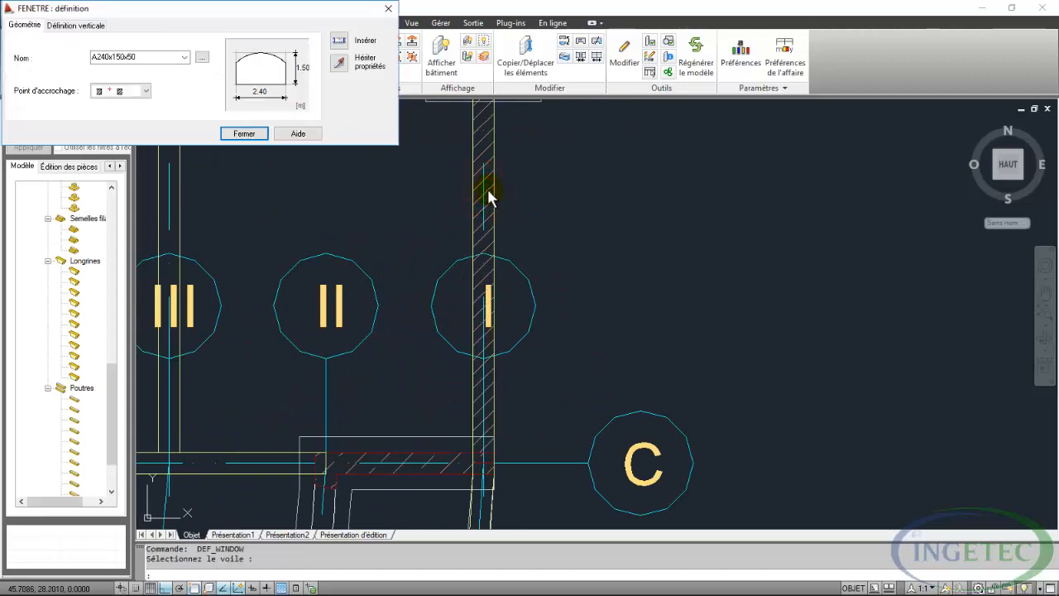
left_click(327, 38)
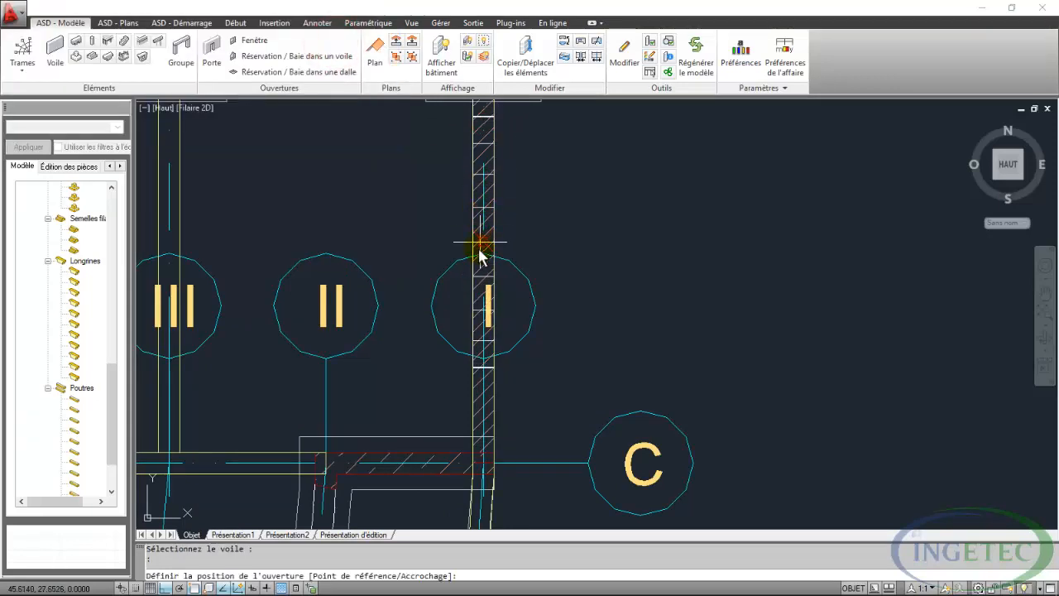
scroll(481, 258, "down", 4)
scroll(486, 264, "up", 5)
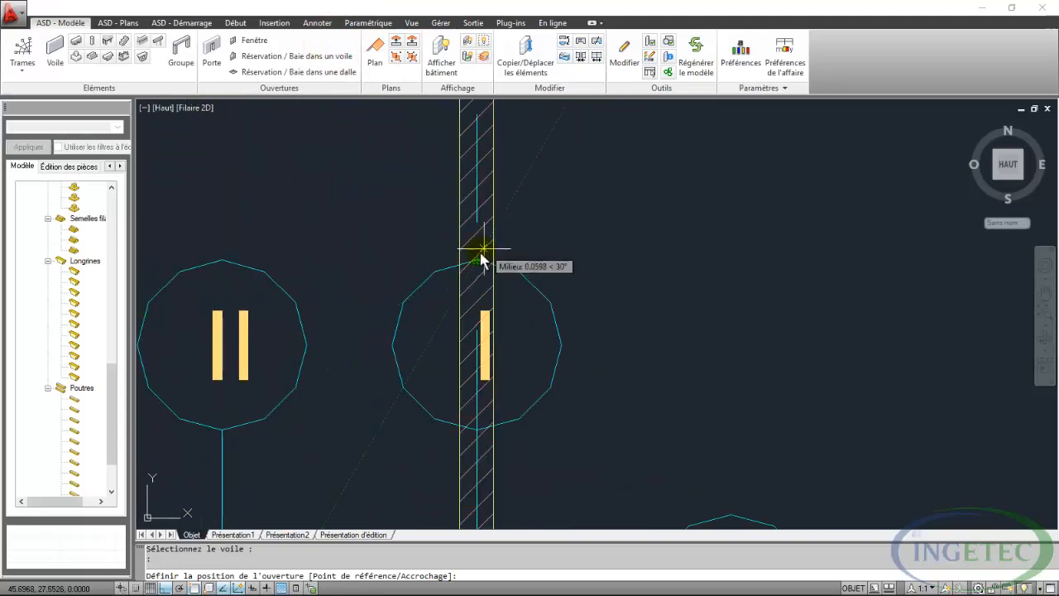
scroll(480, 265, "down", 2)
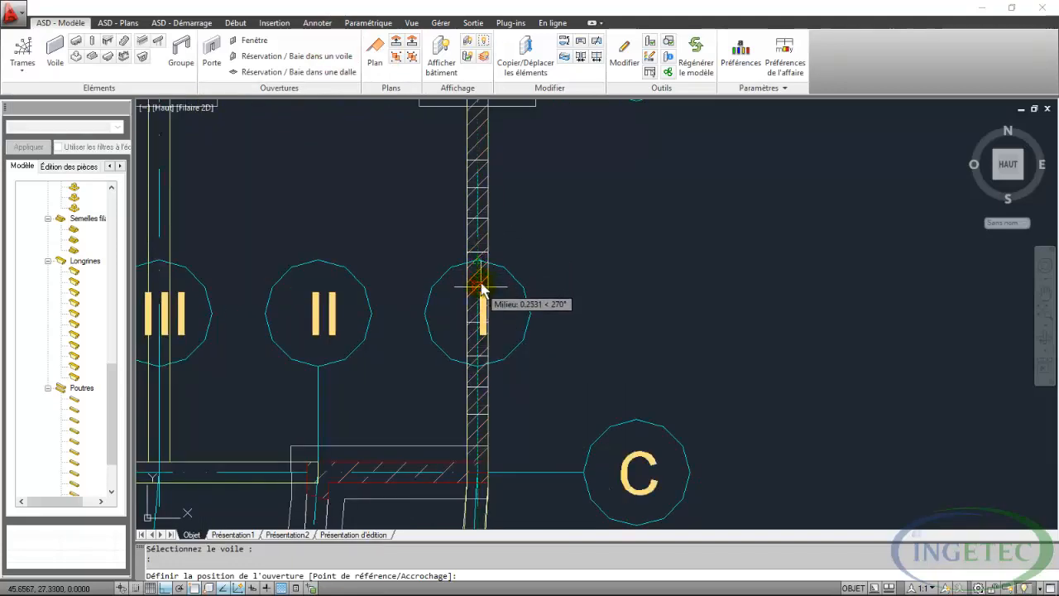
scroll(638, 287, "down", 8)
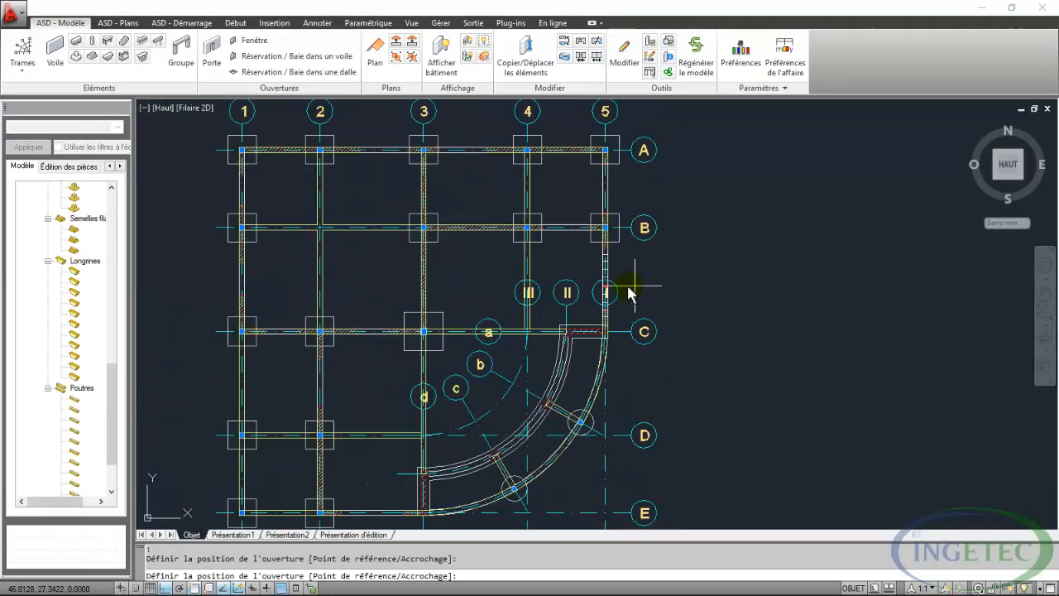
left_click(388, 8)
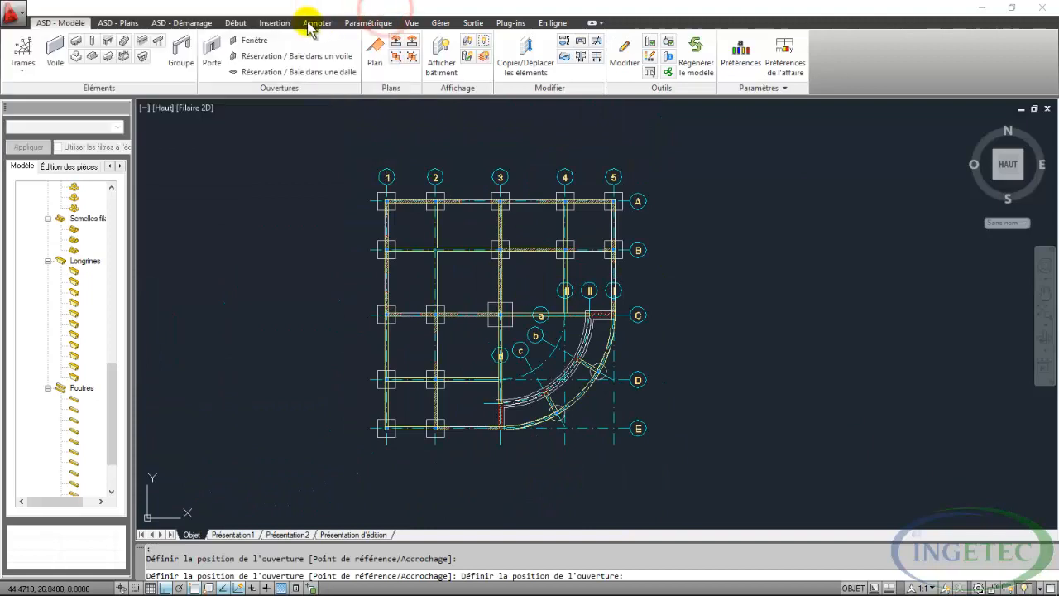
- Start a window in the axis A wall and set its type to the rectangular R210x150
left_click(255, 41)
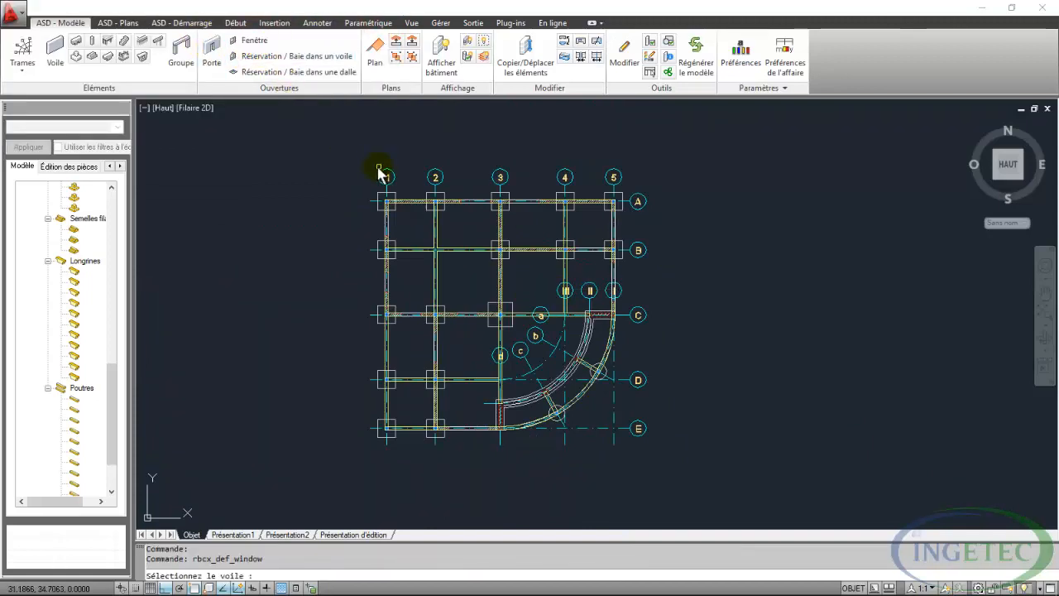
scroll(379, 170, "up", 7)
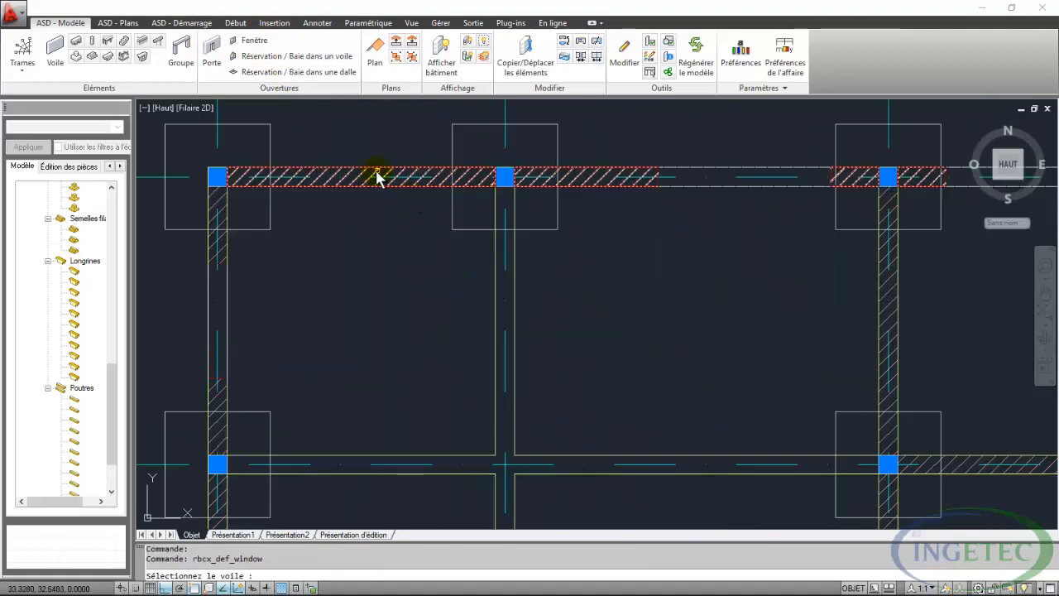
left_click(377, 176)
double_click(173, 58)
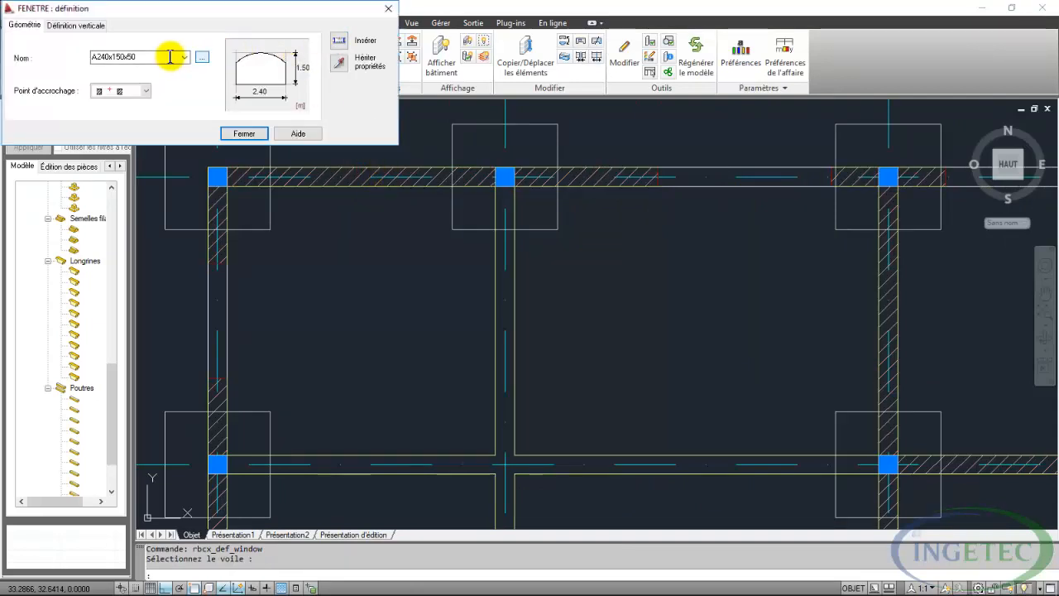
type("R200x120")
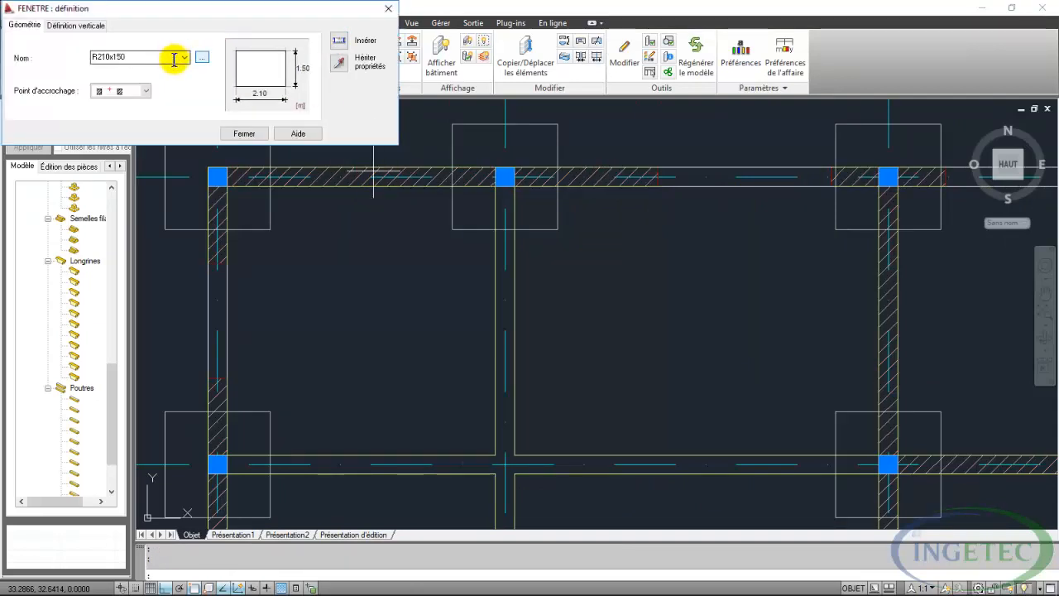
- Place R210x150 windows in the axis A wall between axes 1 and 2 and between axes 4 and 5, and end the insertion
left_click(338, 40)
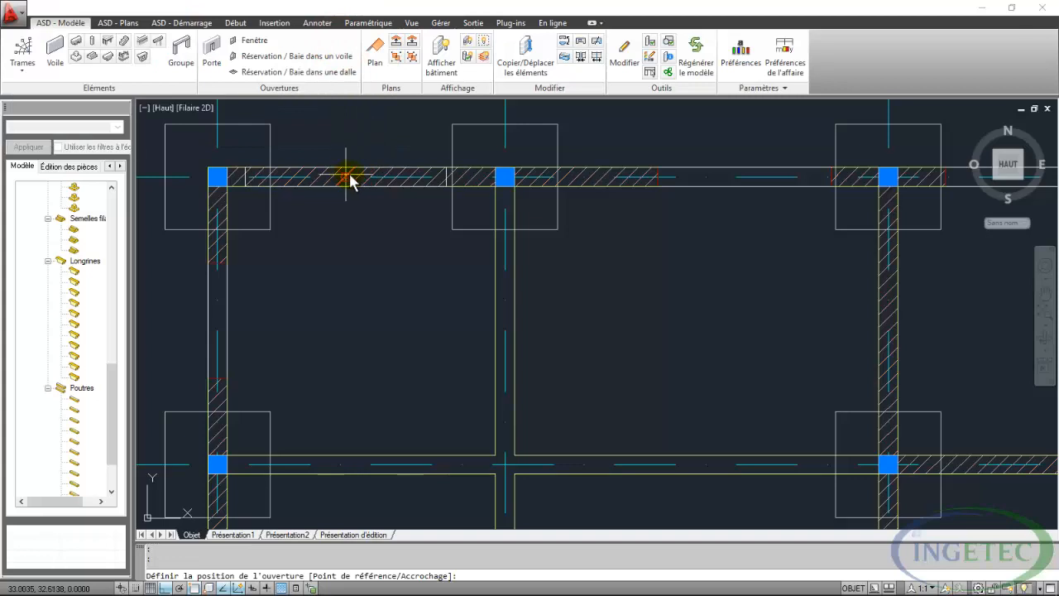
scroll(307, 225, "down", 6)
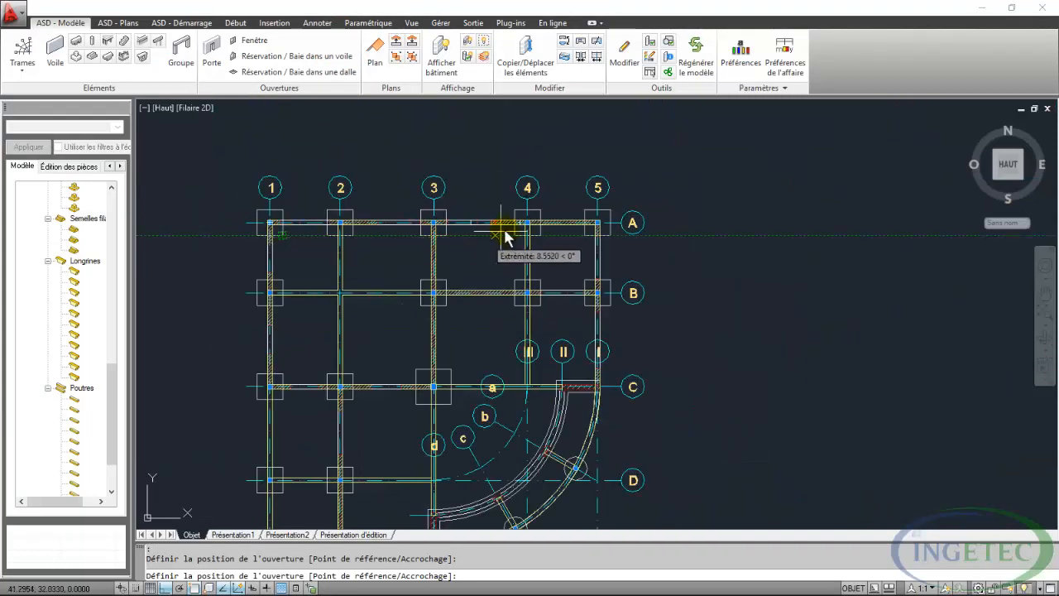
scroll(542, 224, "up", 3)
scroll(564, 224, "up", 3)
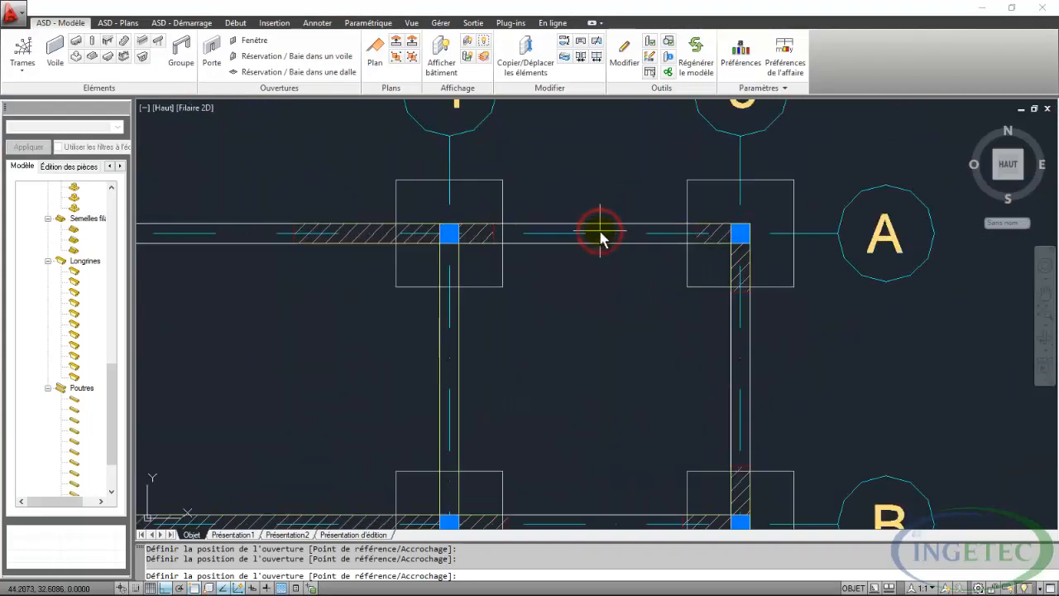
scroll(571, 211, "down", 4)
scroll(546, 240, "down", 2)
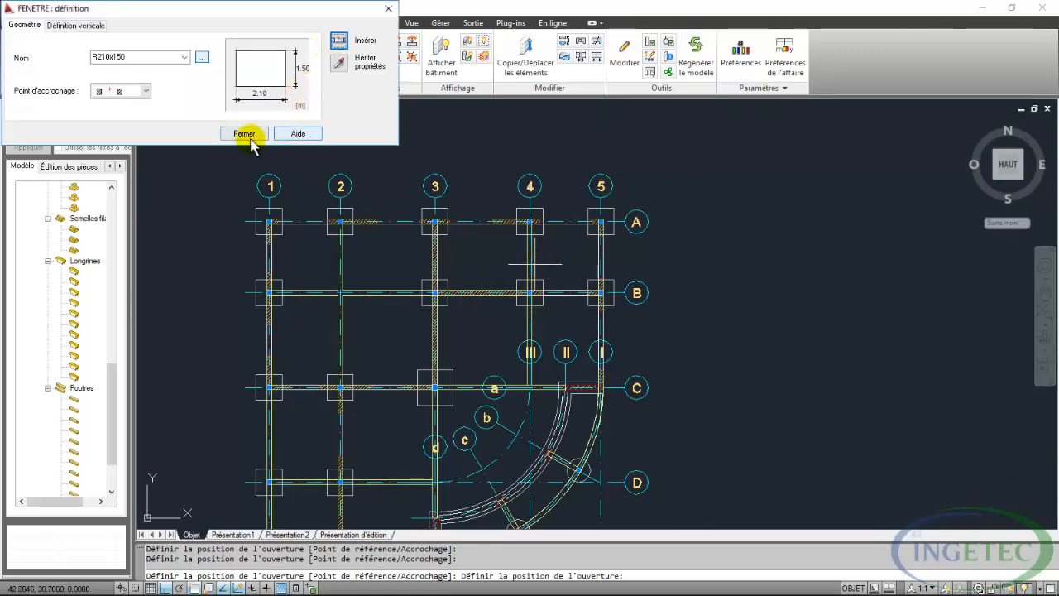
left_click(245, 135)
- Show the building in the 3D home view with the Conceptual visual style and inspect the wall openings from all around
left_click(970, 124)
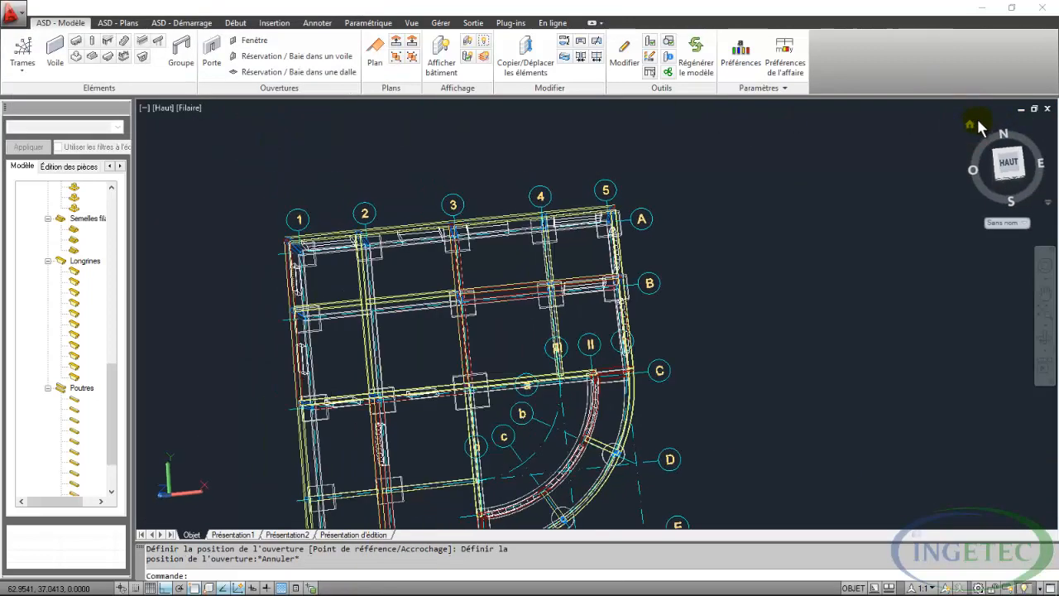
left_click(412, 23)
left_click(364, 40)
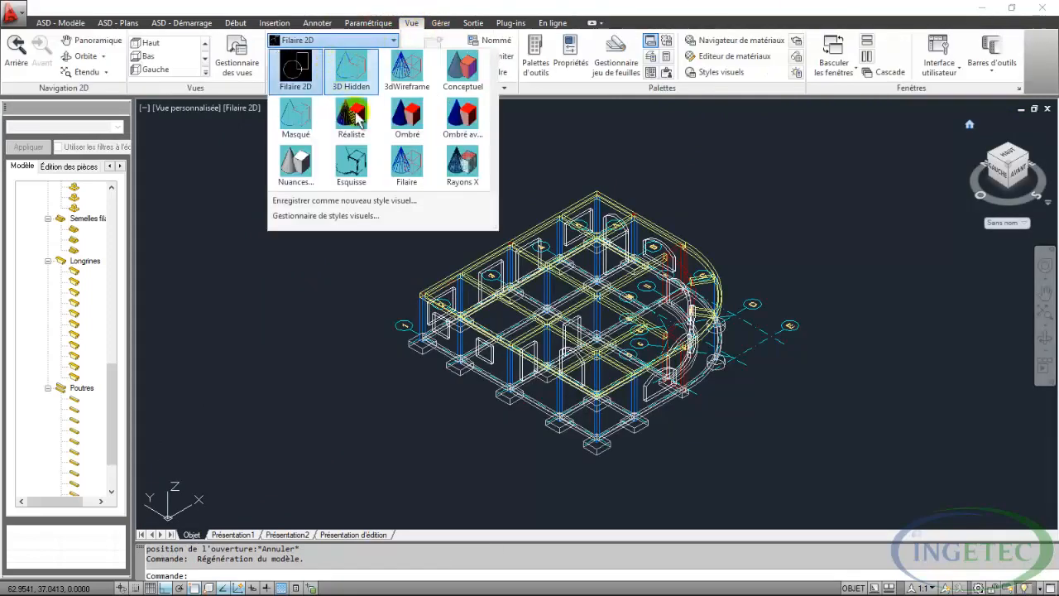
left_click(463, 68)
scroll(678, 424, "up", 2)
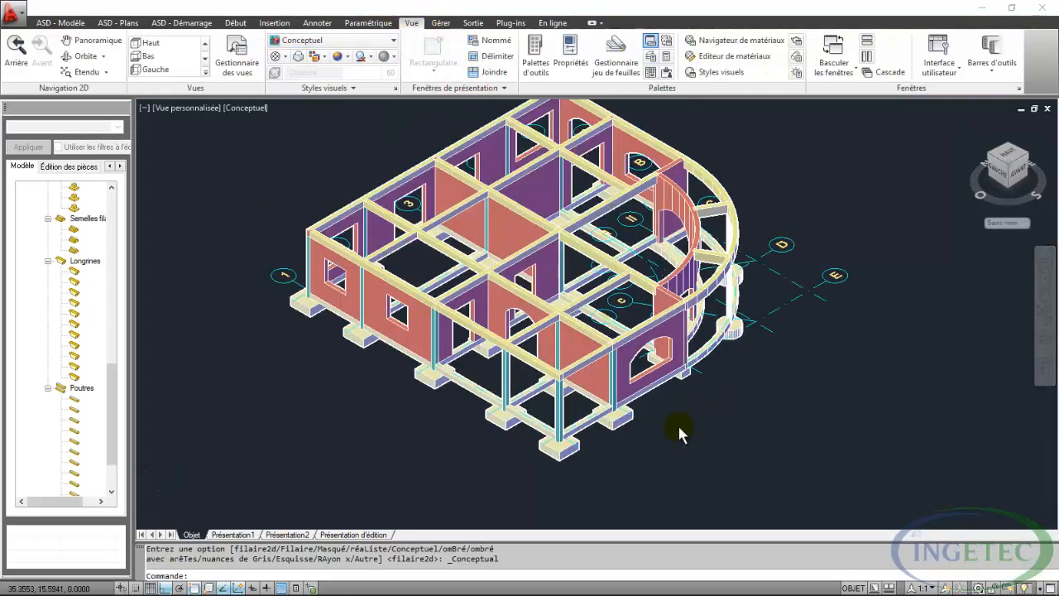
scroll(678, 424, "up", 1)
scroll(634, 389, "down", 2)
middle_click_drag(634, 367, 305, 293, "shift")
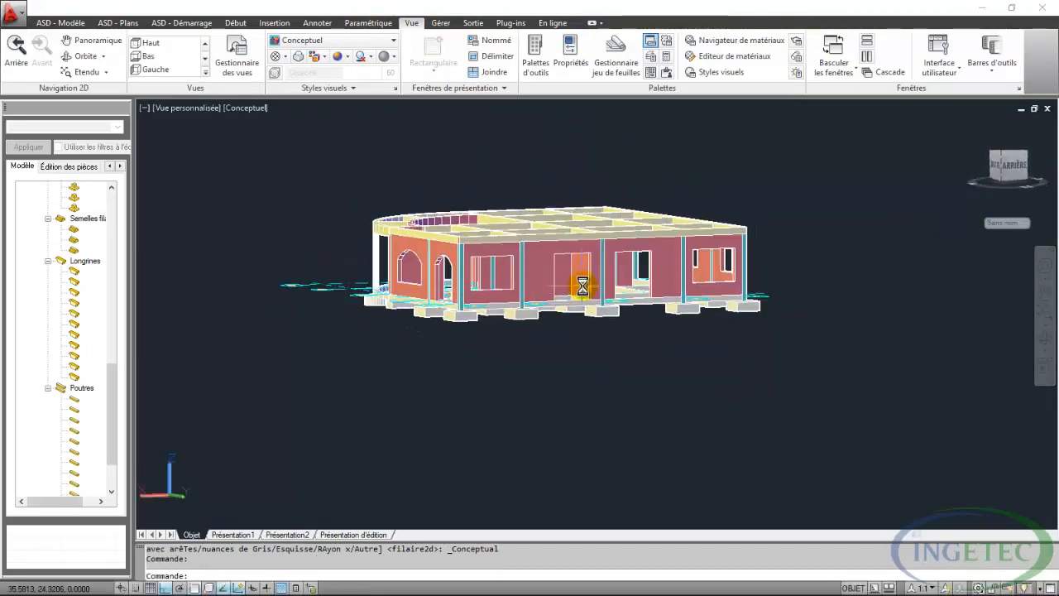
middle_click_drag(582, 286, 265, 326, "shift")
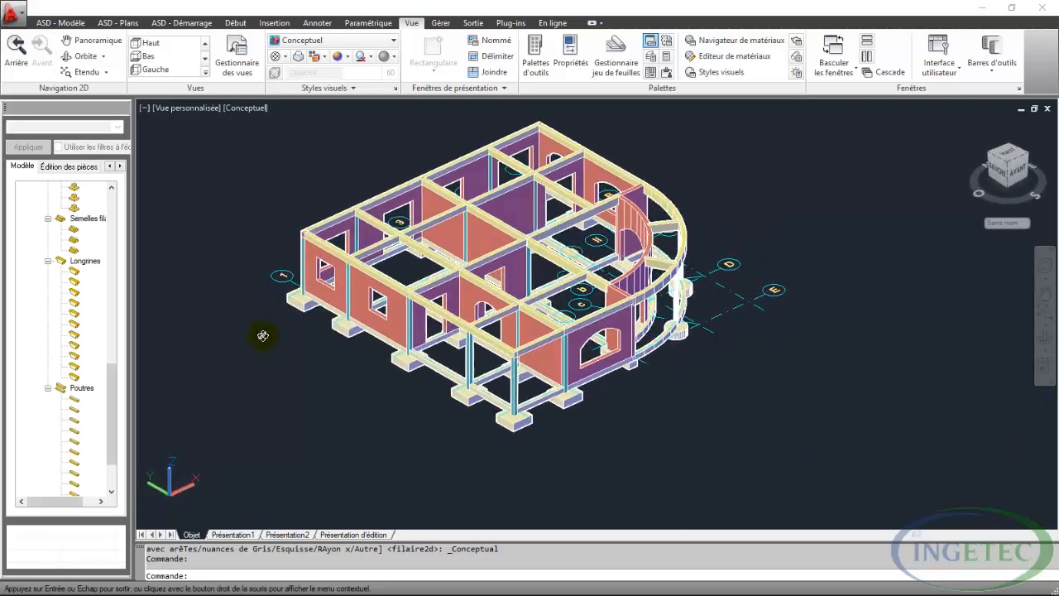